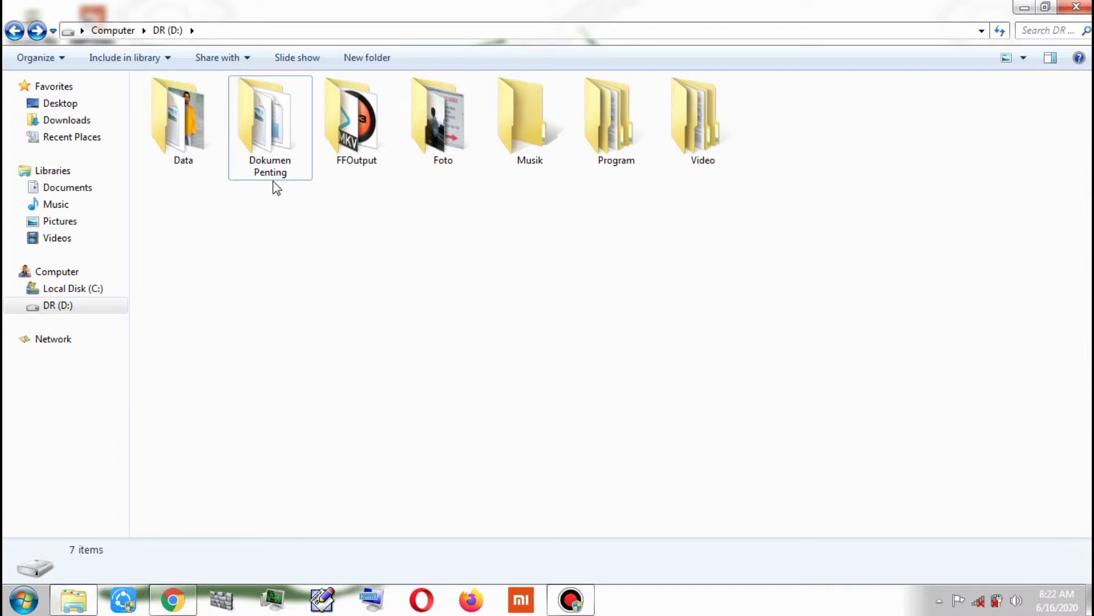
Open the Dokumen Penting folder on drive D to view its files, and return to the drive's root
left_click(285, 128)
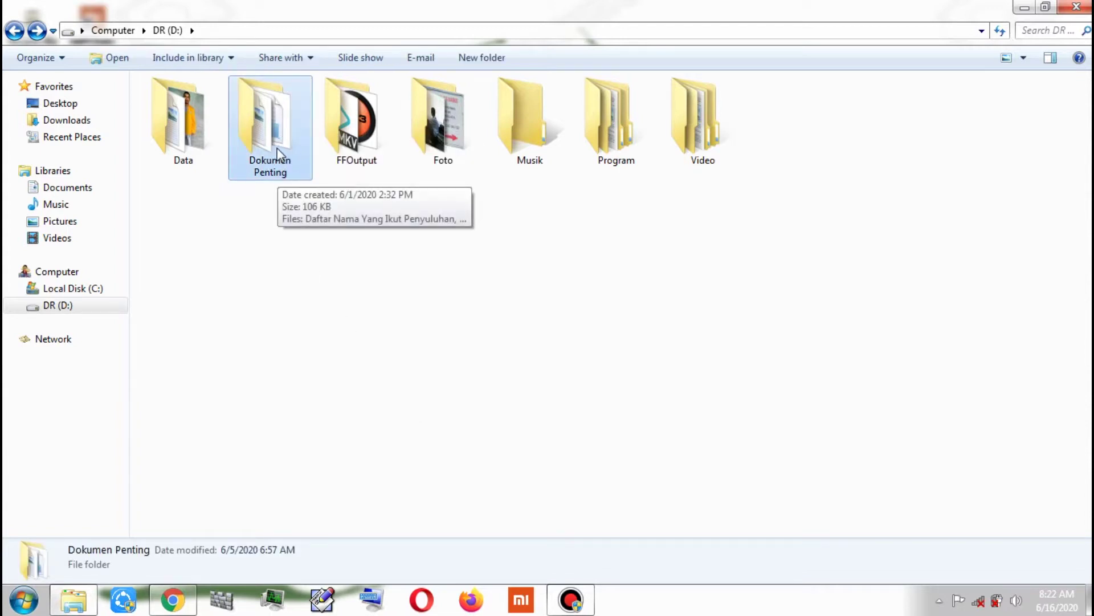
double_click(258, 137)
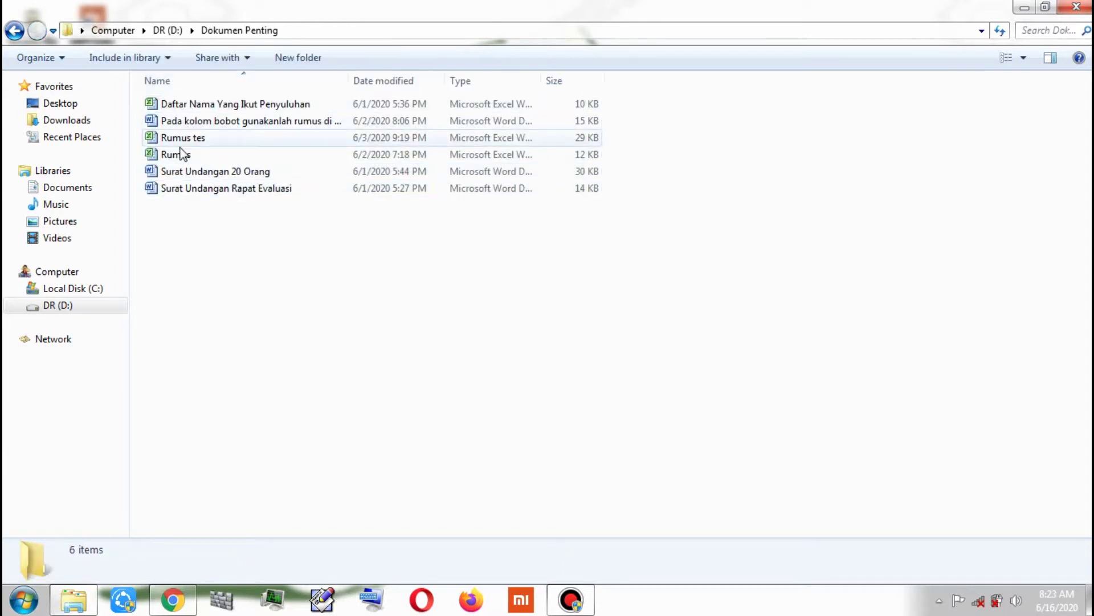
left_click(20, 34)
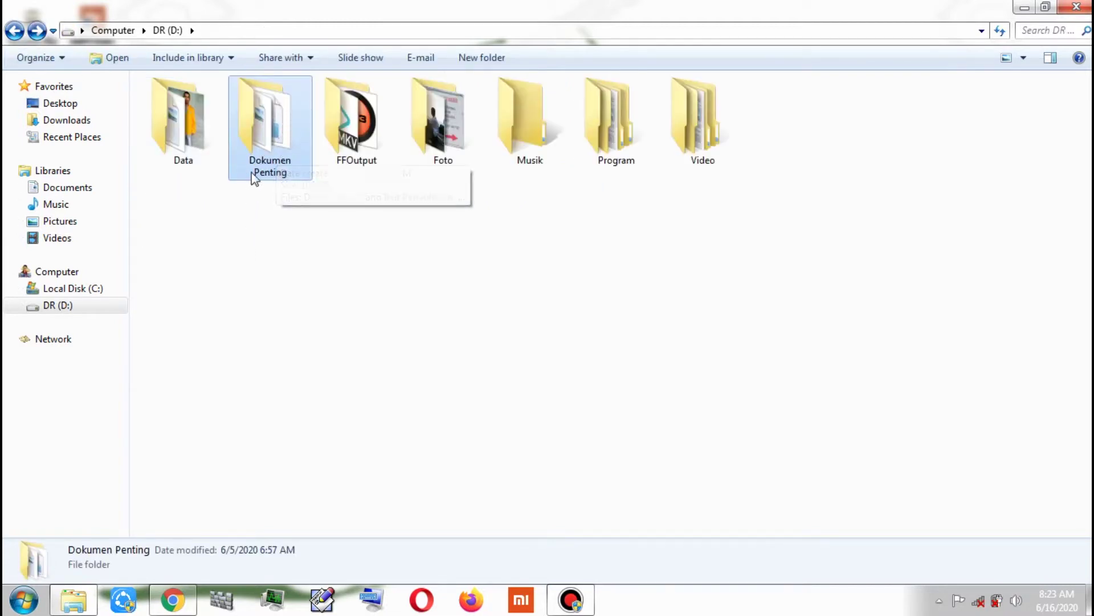
Check whether archiving commands are offered for the Dokumen Penting folder
right_click(285, 117)
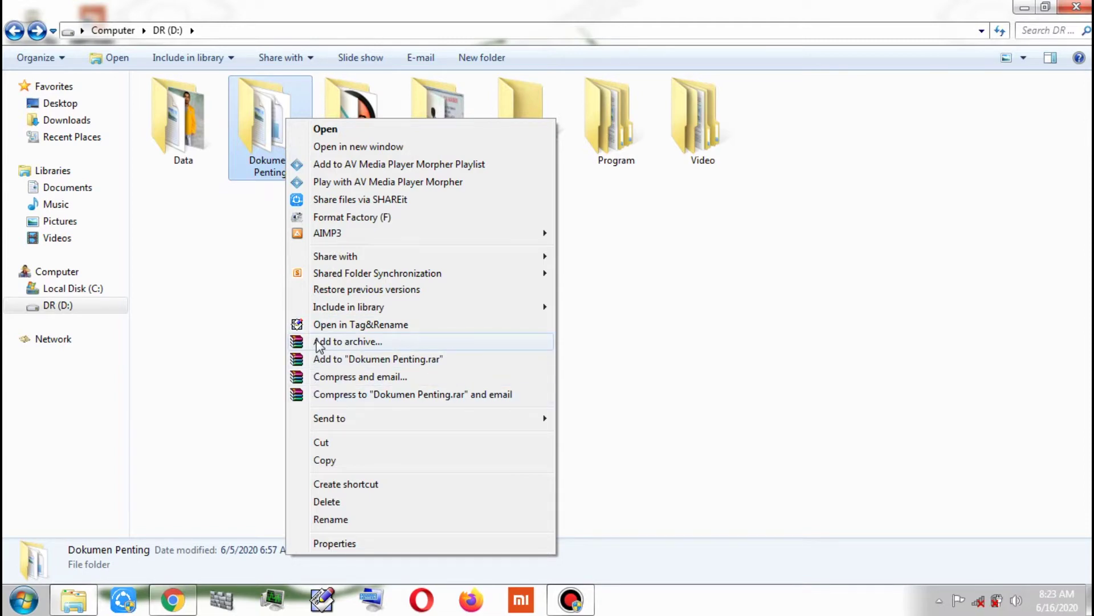
left_click(256, 144)
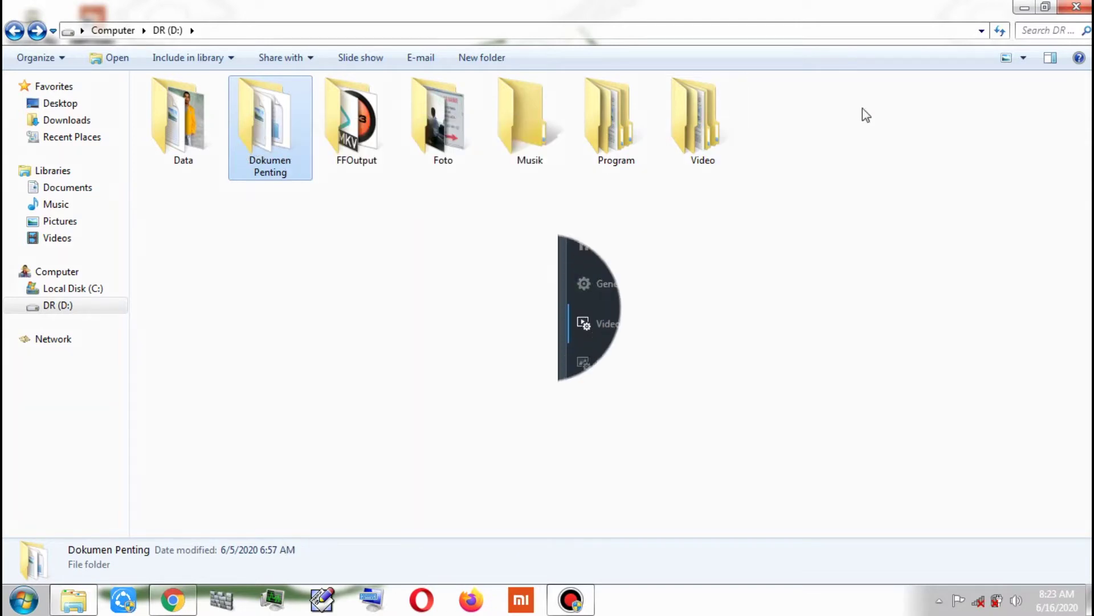
right_click(261, 147)
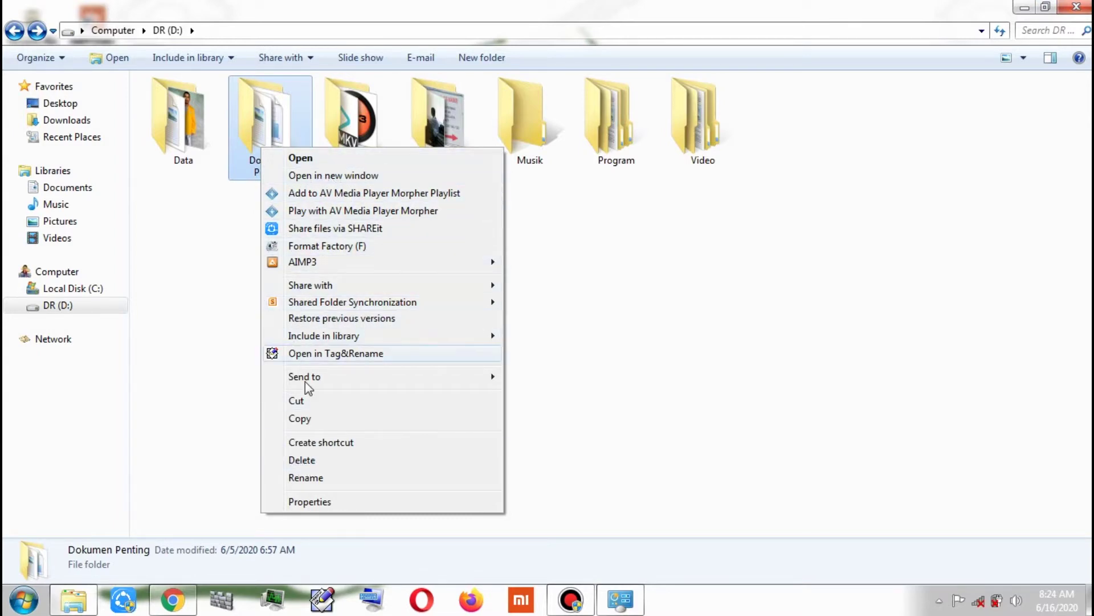
left_click(234, 317)
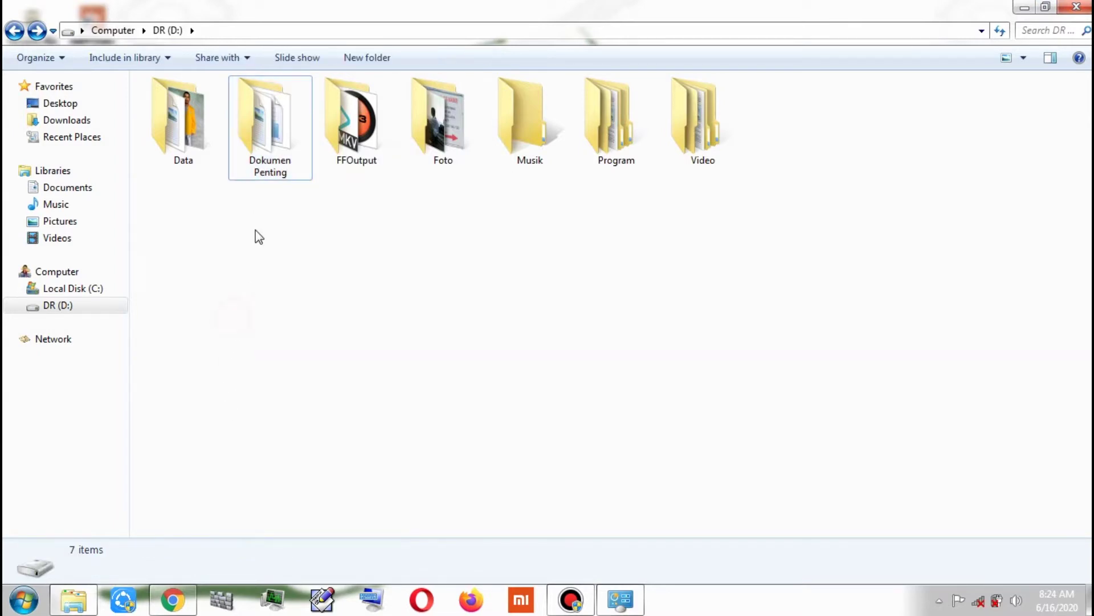
left_click(283, 130)
right_click(282, 125)
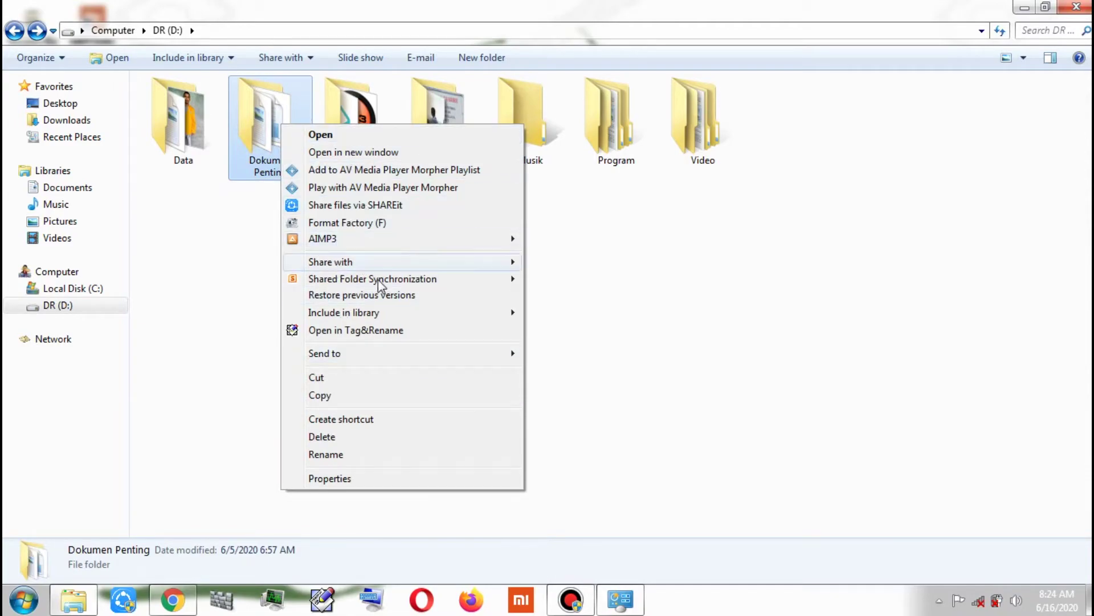
left_click(586, 249)
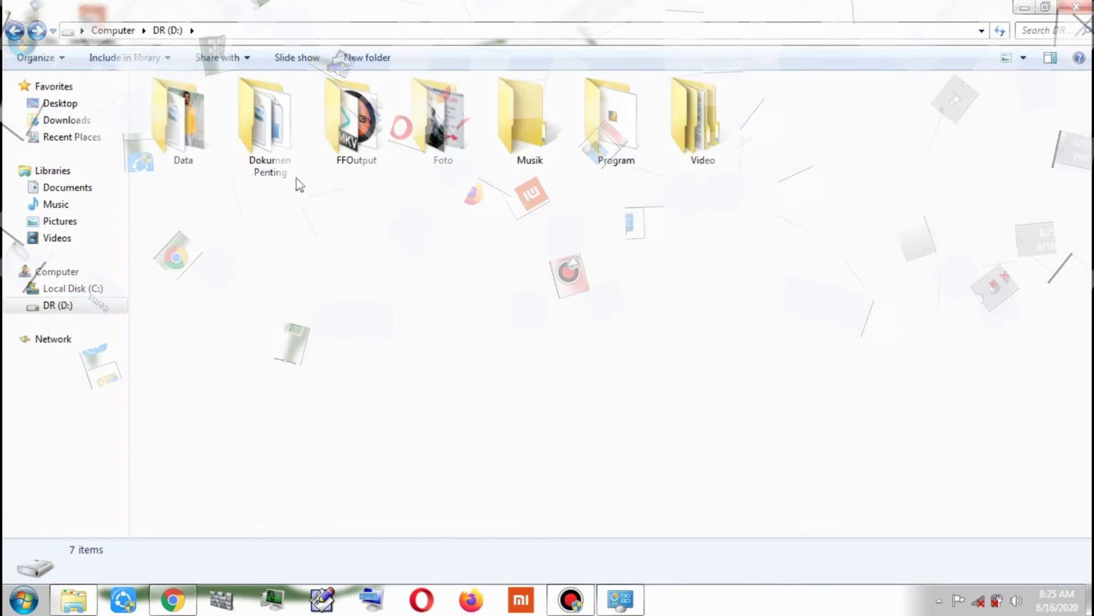
left_click(282, 165)
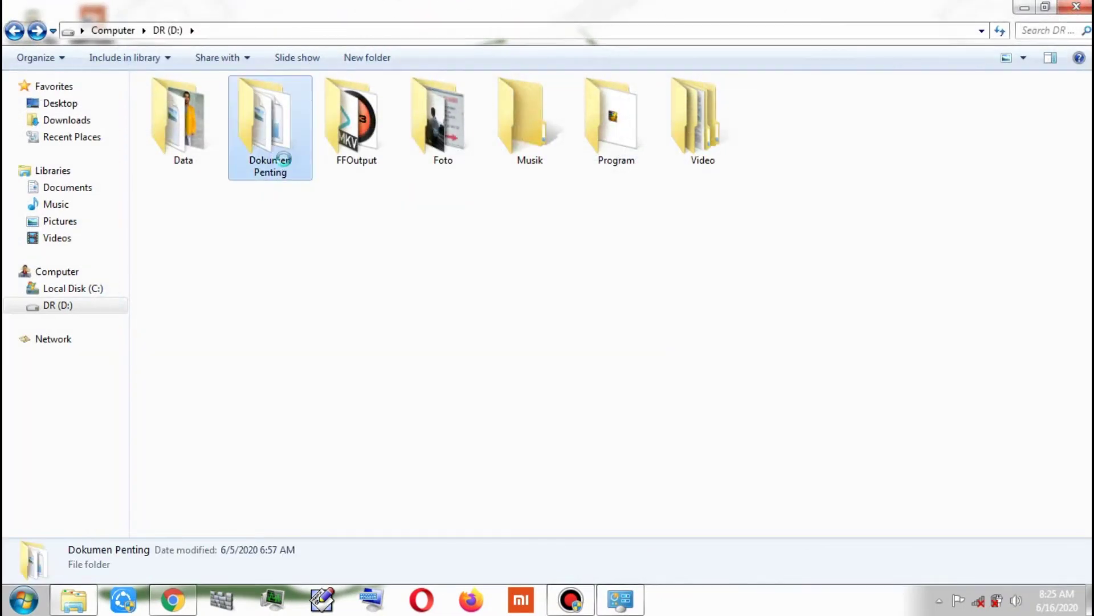
right_click(283, 159)
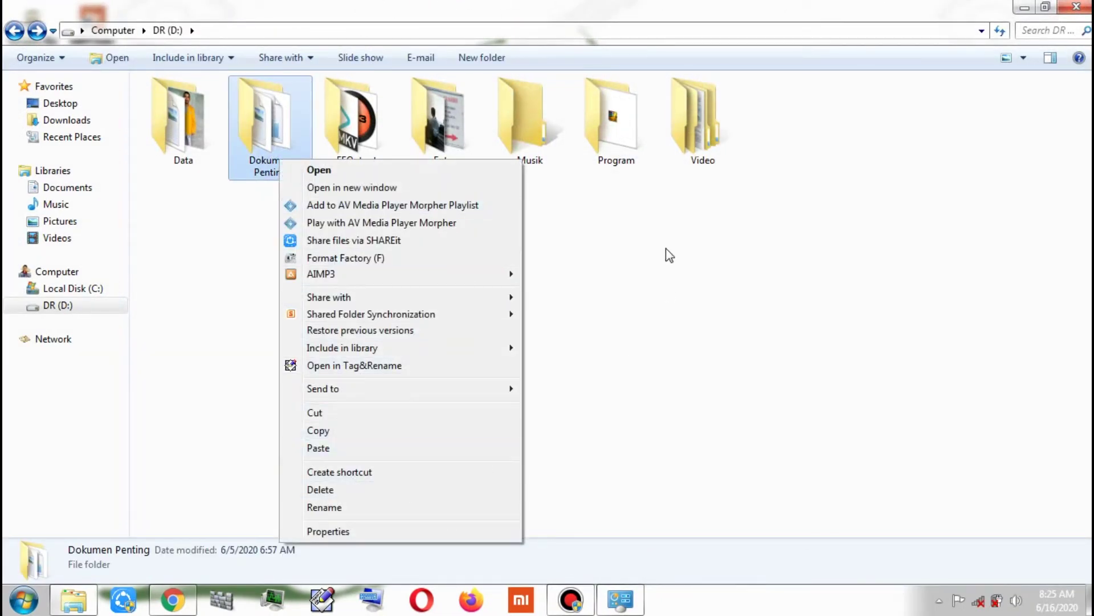
left_click(667, 251)
Run the winrar-x64-540 installer from the Program folder as administrator
double_click(625, 133)
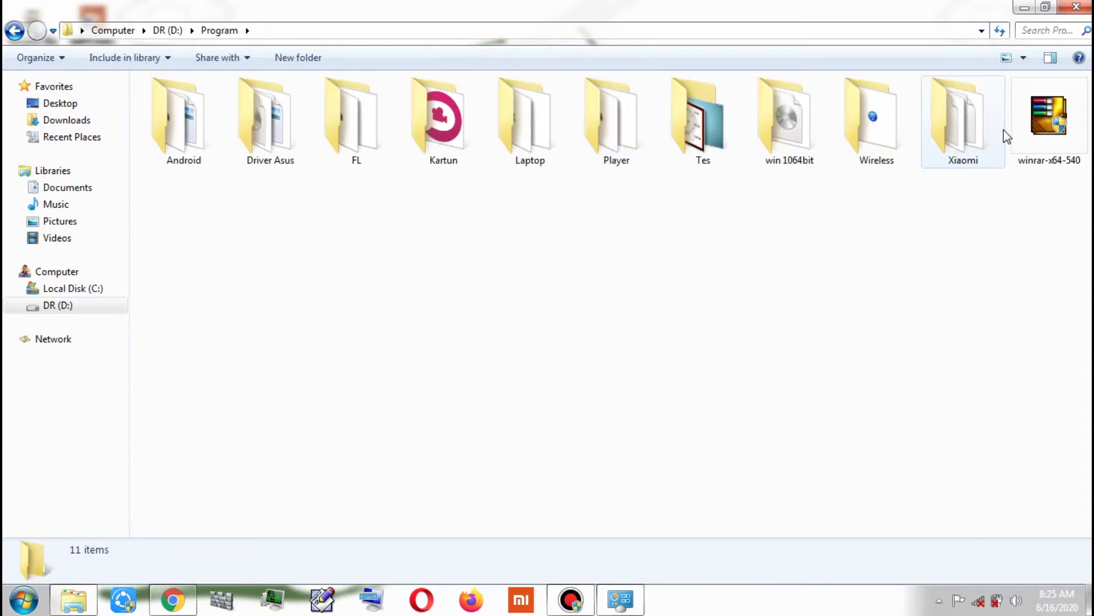
left_click(1043, 134)
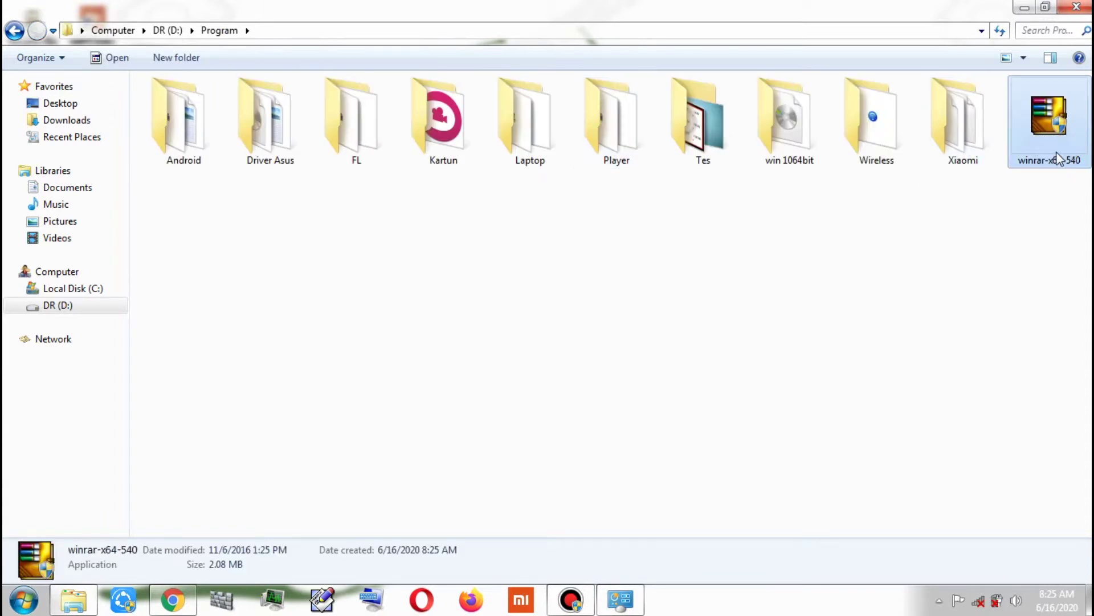
double_click(1044, 134)
right_click(1043, 133)
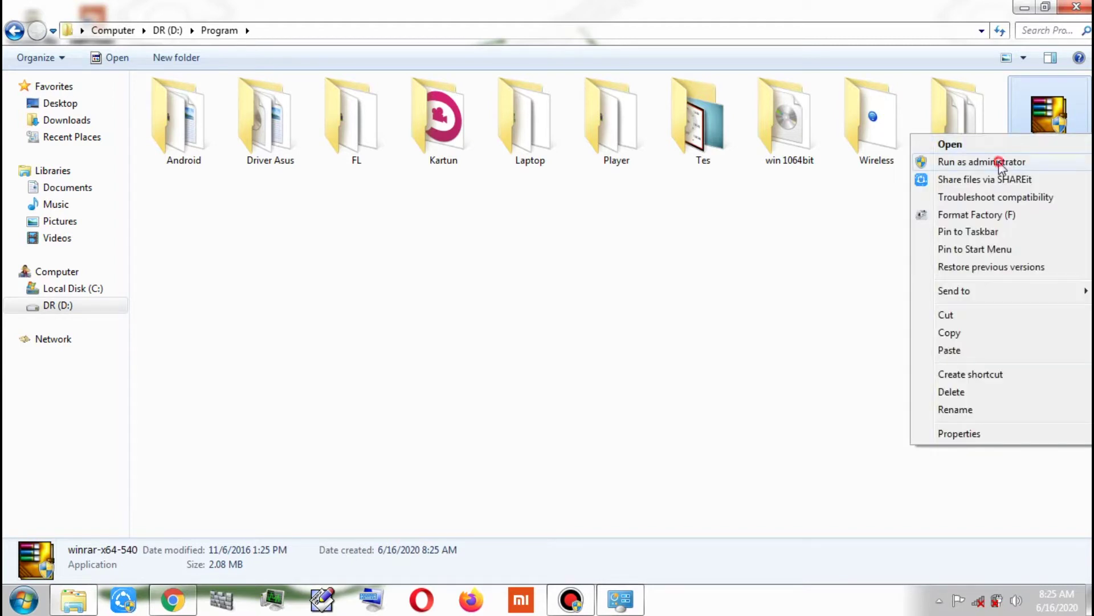
left_click(938, 162)
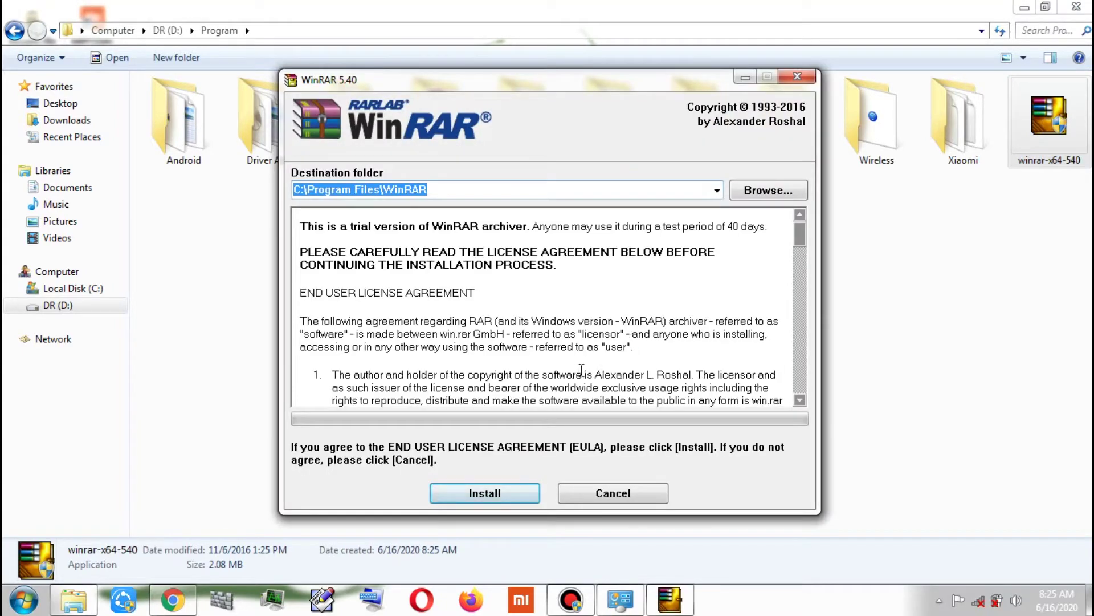
Install WinRAR to C:\Program Files\WinRAR with the default file associations and shell integration, and close the shortcuts window that opens
left_click(492, 493)
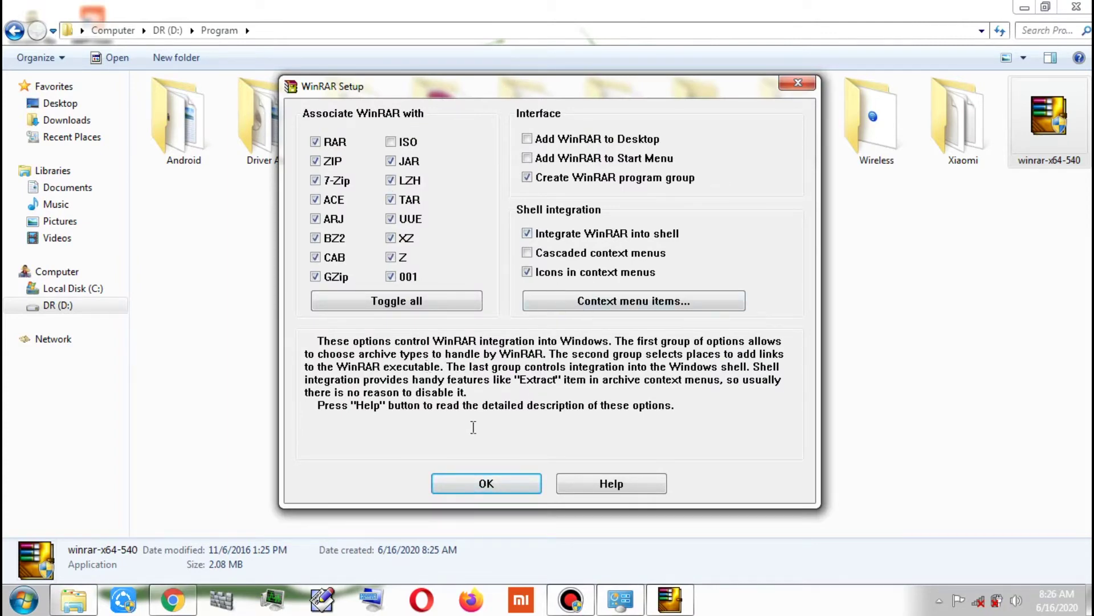
left_click(487, 488)
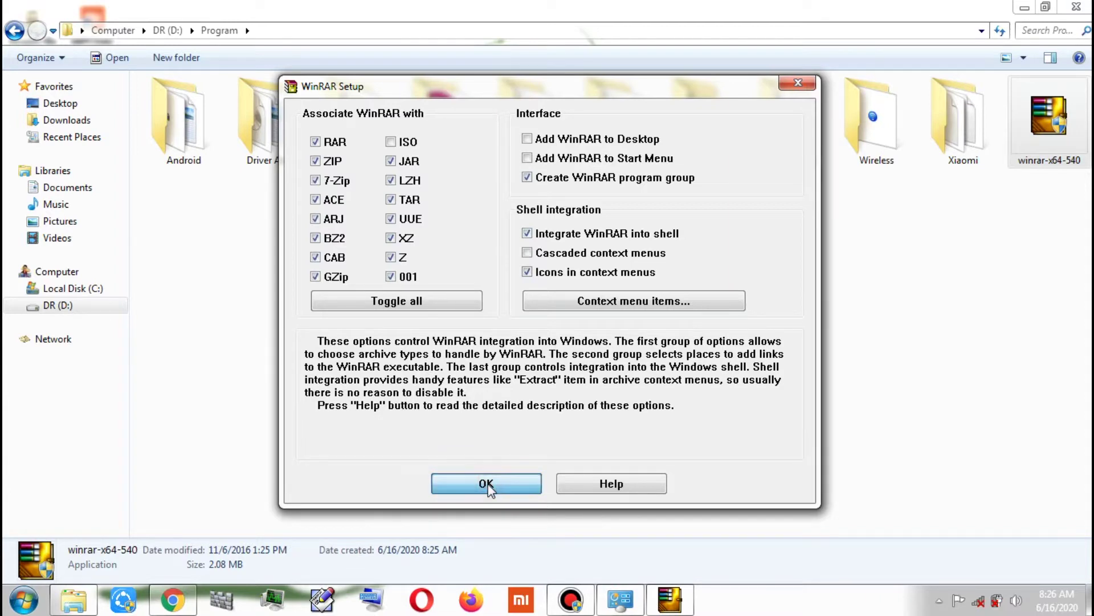
left_click(536, 487)
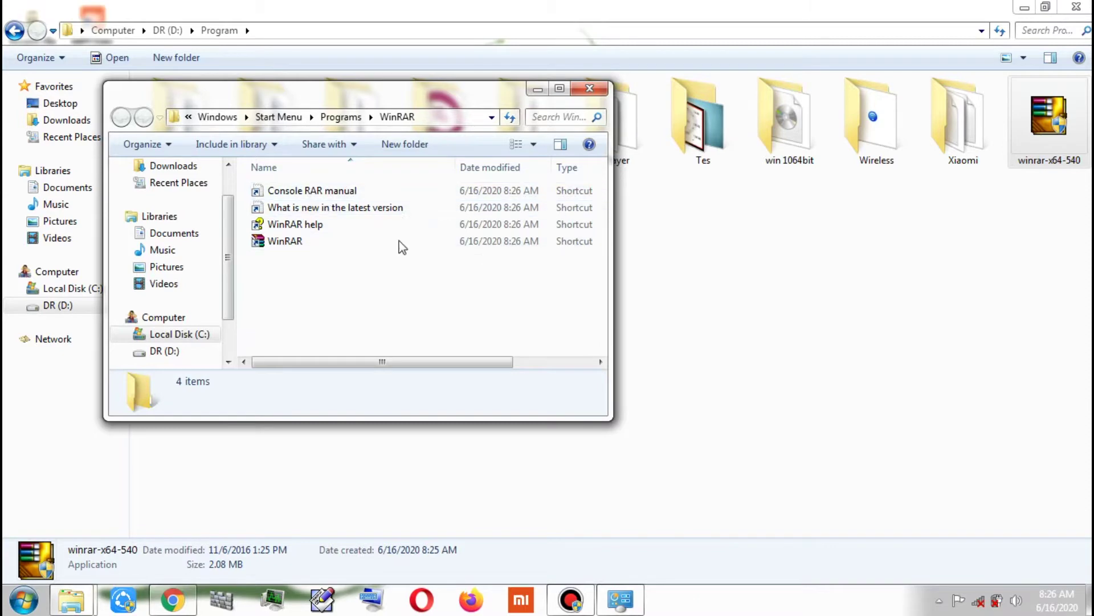
left_click(593, 87)
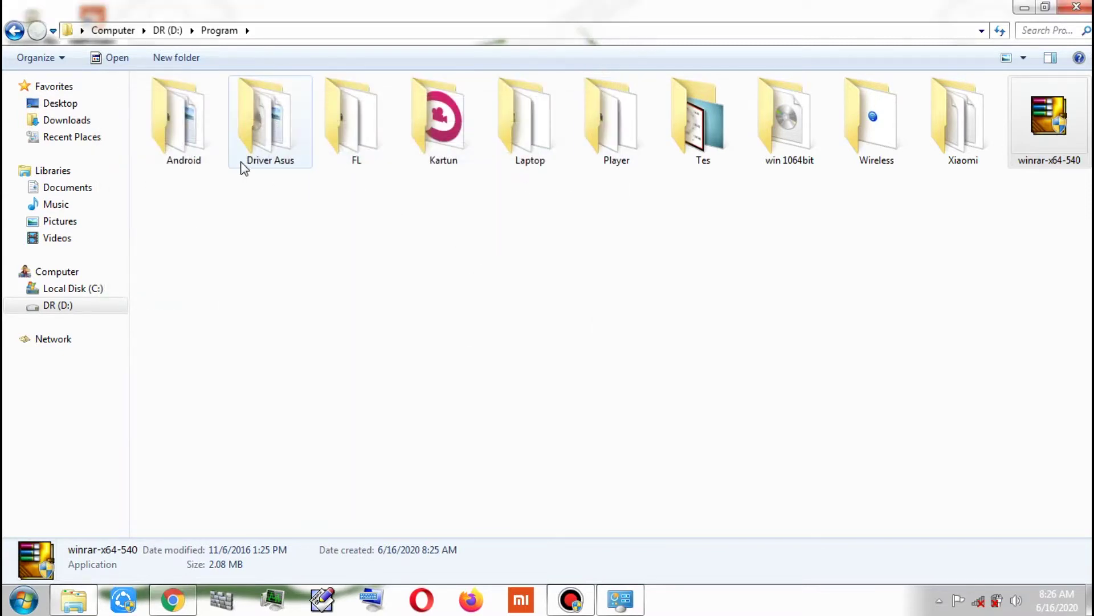
Return to the root of drive D and examine the WinRAR commands offered for the Dokumen Penting folder
left_click(15, 31)
left_click(247, 225)
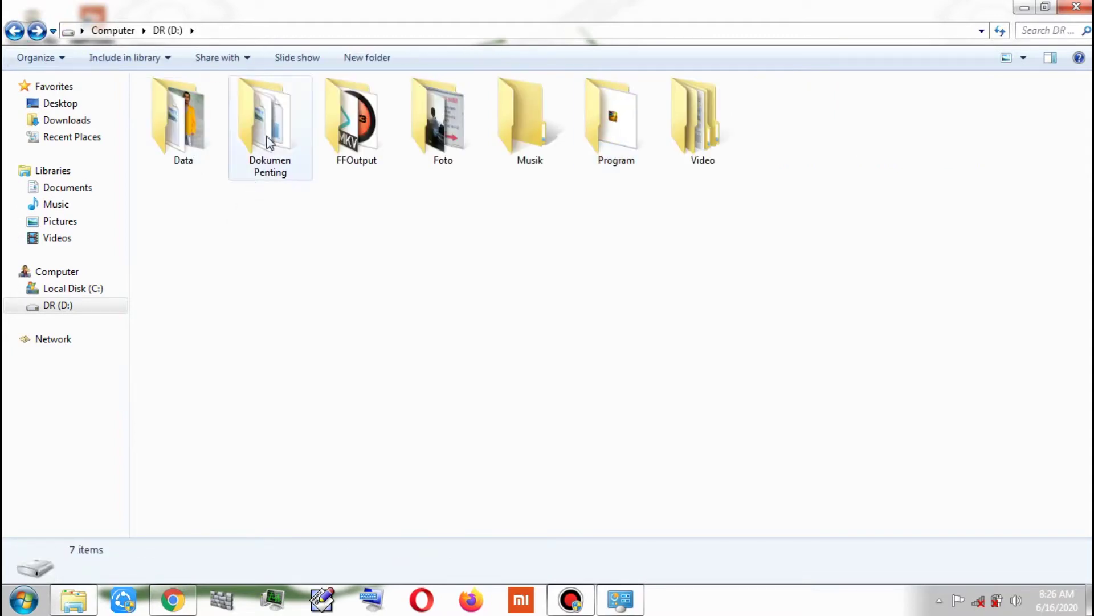
left_click(274, 135)
right_click(258, 118)
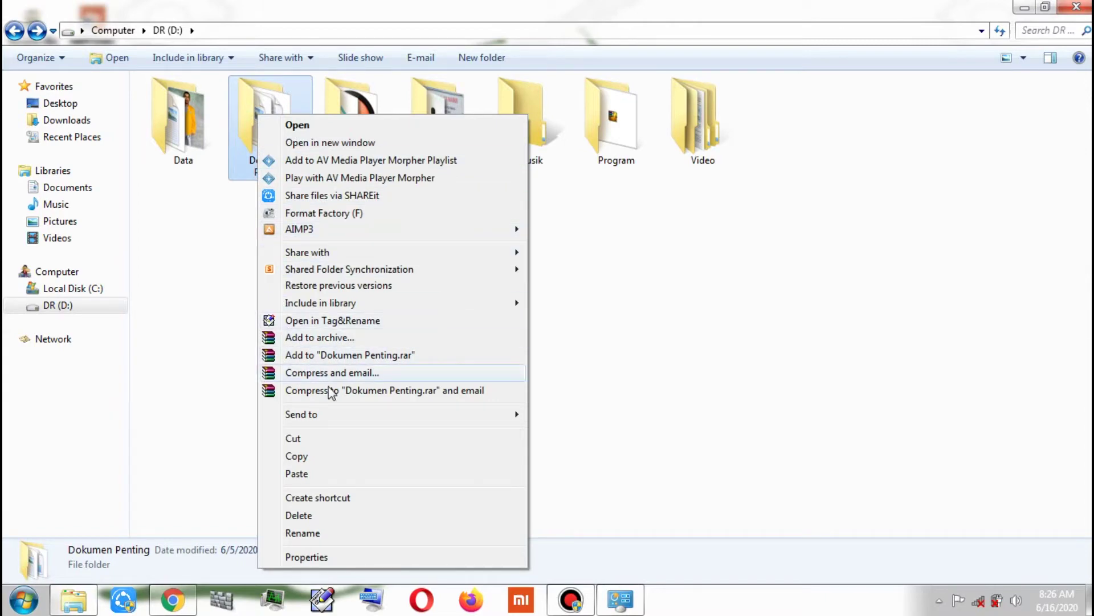
left_click(575, 332)
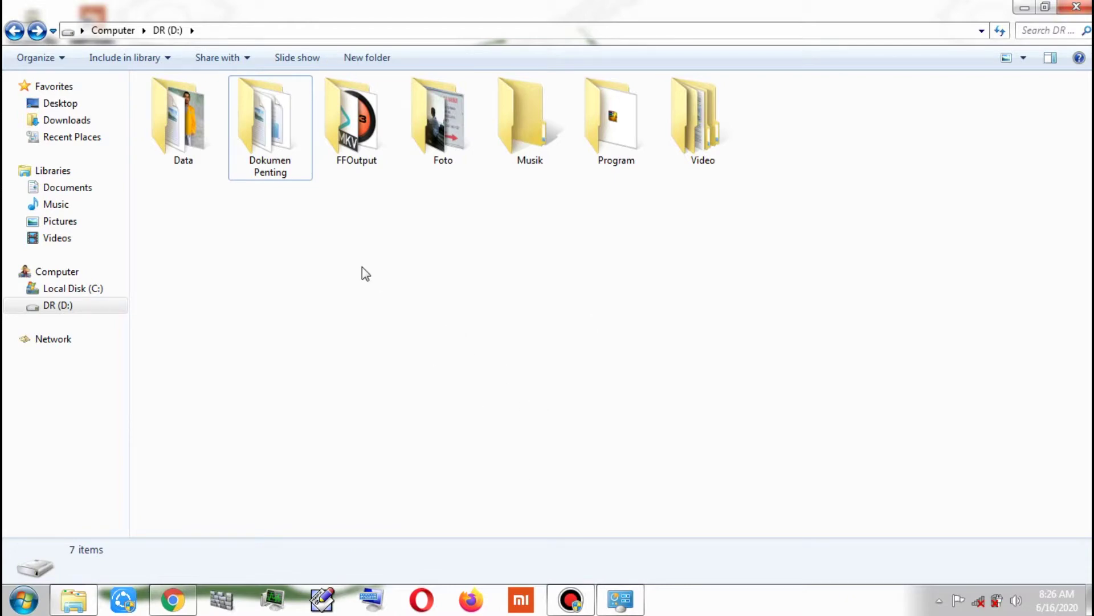
Archive the Dokumen Penting folder as Dokumen Penting.rar in RAR format, enter an archive password with Show password enabled, and select the new archive
left_click(285, 143)
right_click(288, 131)
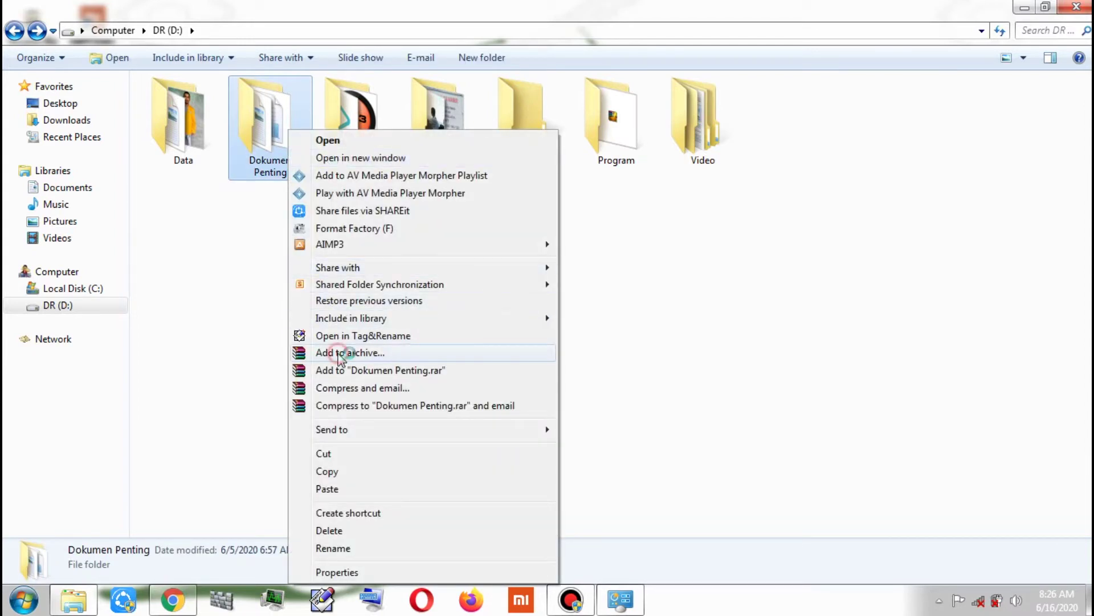
left_click(340, 353)
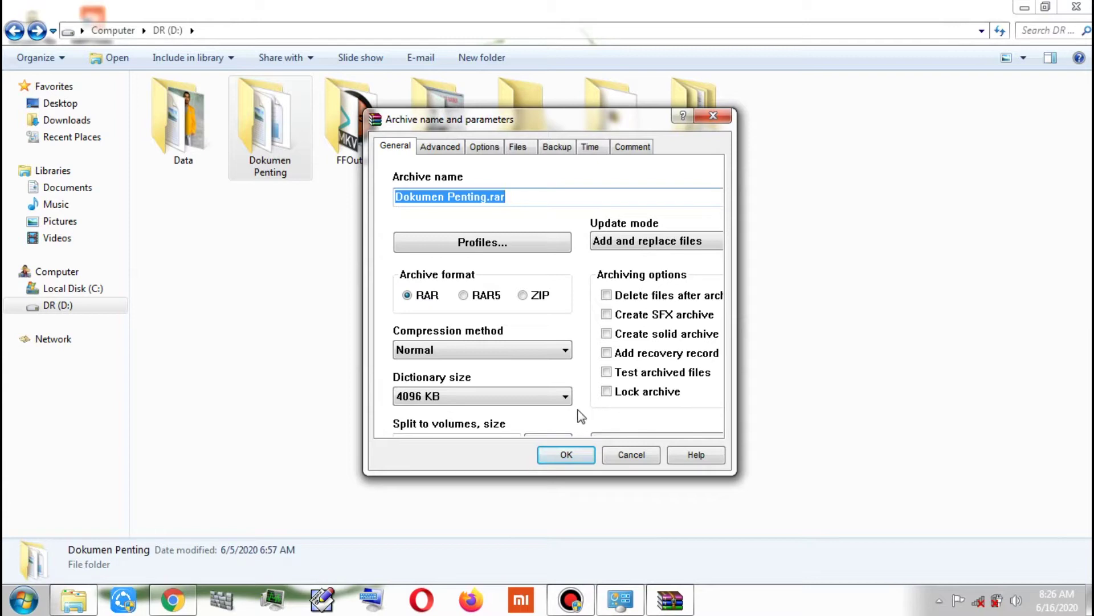
left_click(610, 435)
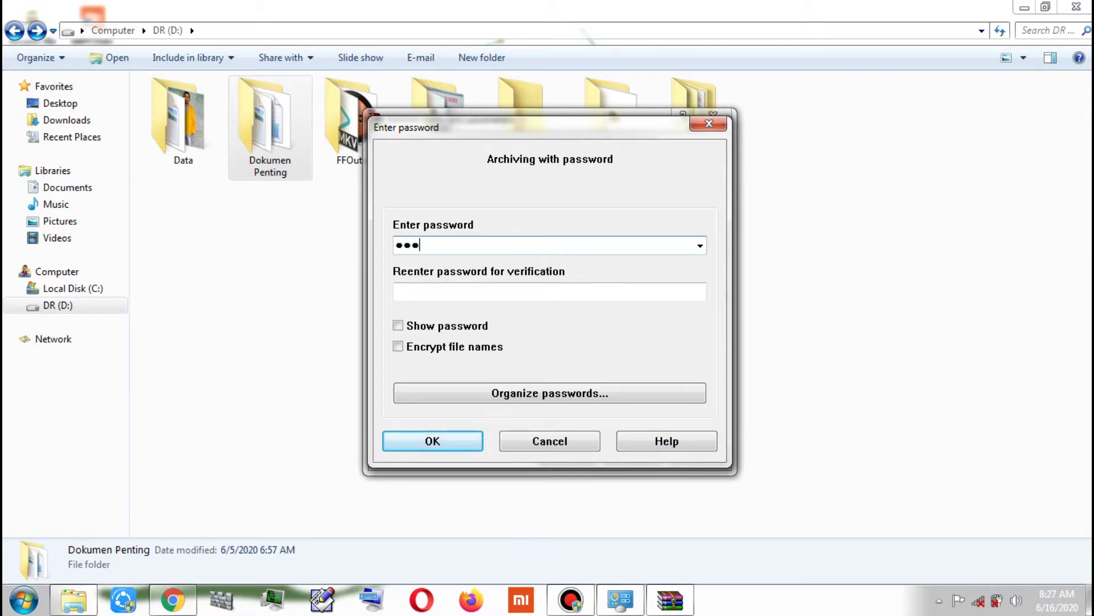
left_click(416, 328)
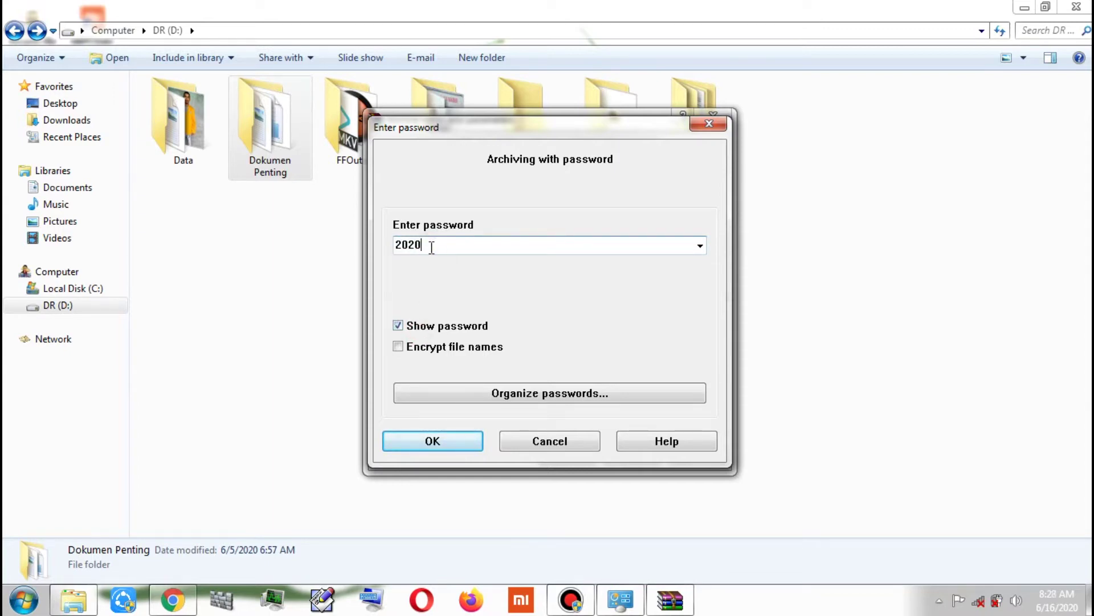
left_click(445, 443)
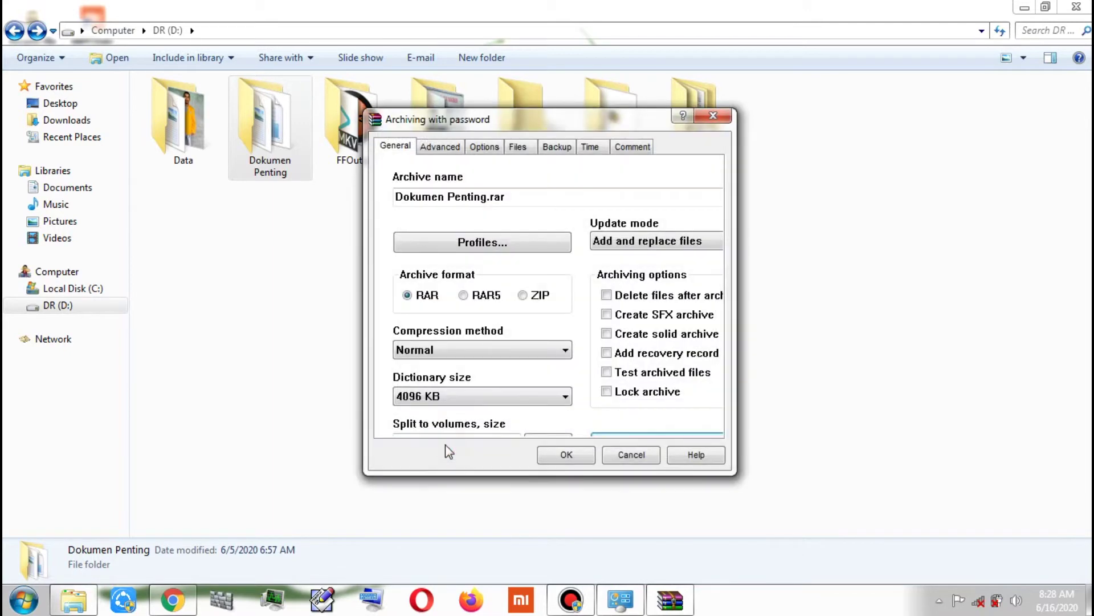
left_click(563, 456)
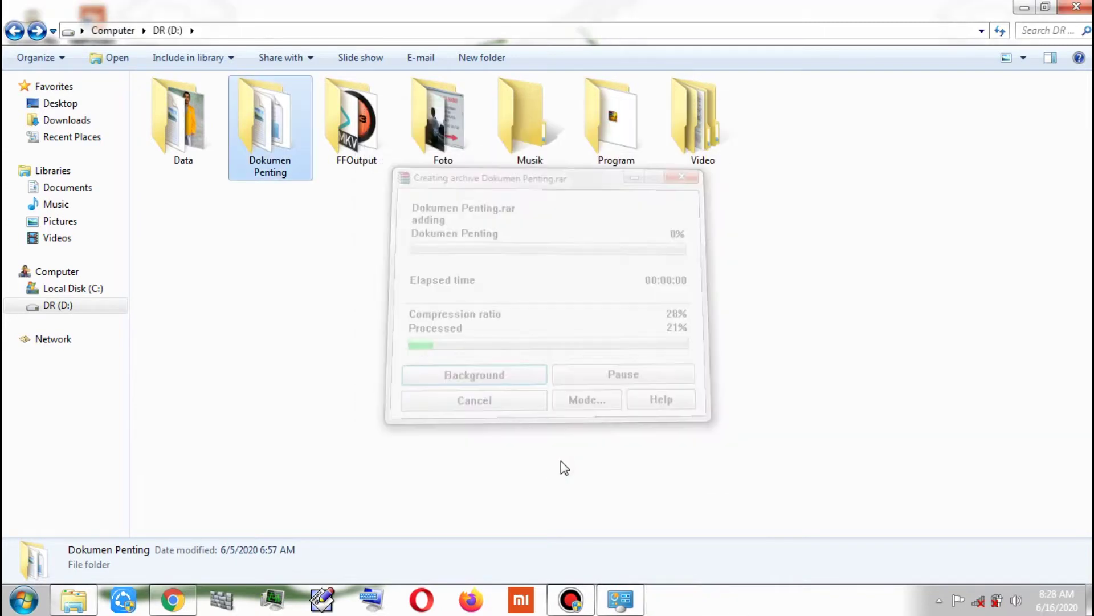
left_click(790, 150)
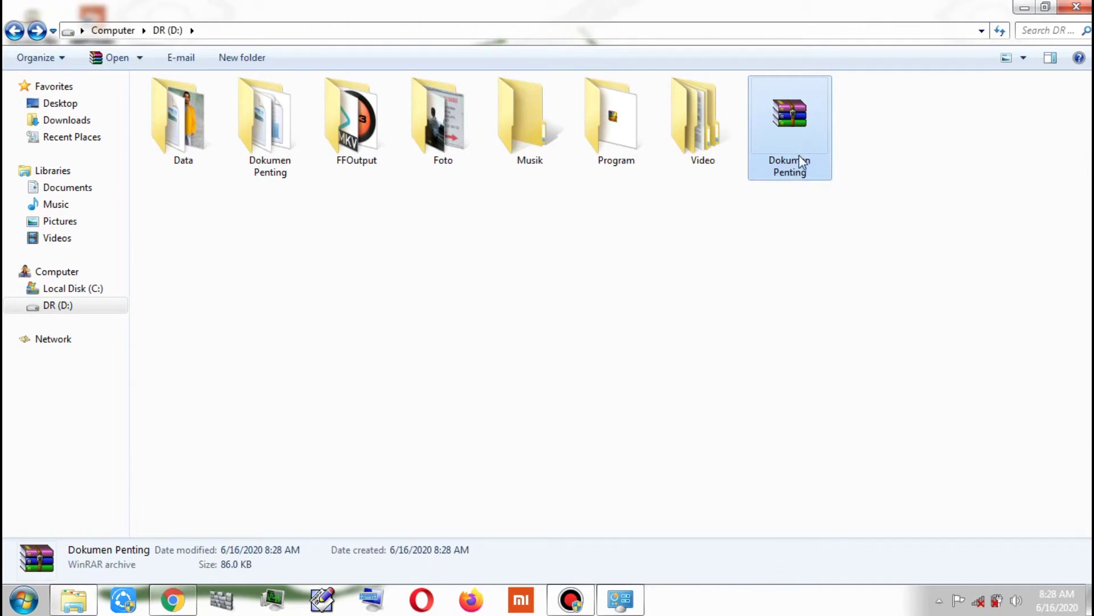
Delete the original Dokumen Penting folder to the Recycle Bin and refresh the drive D view
left_click(270, 170)
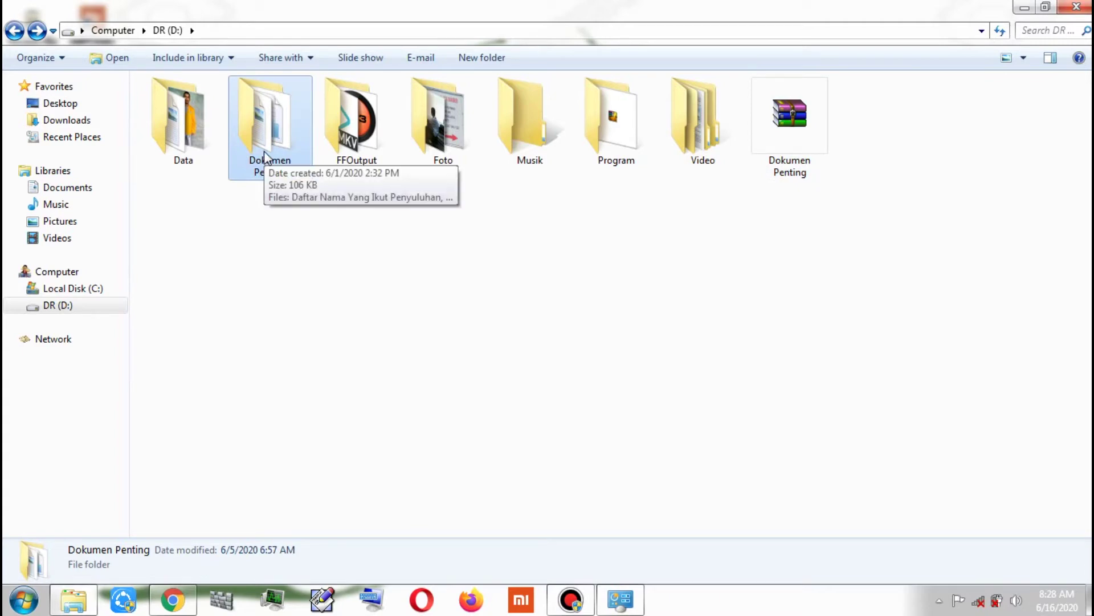
right_click(265, 159)
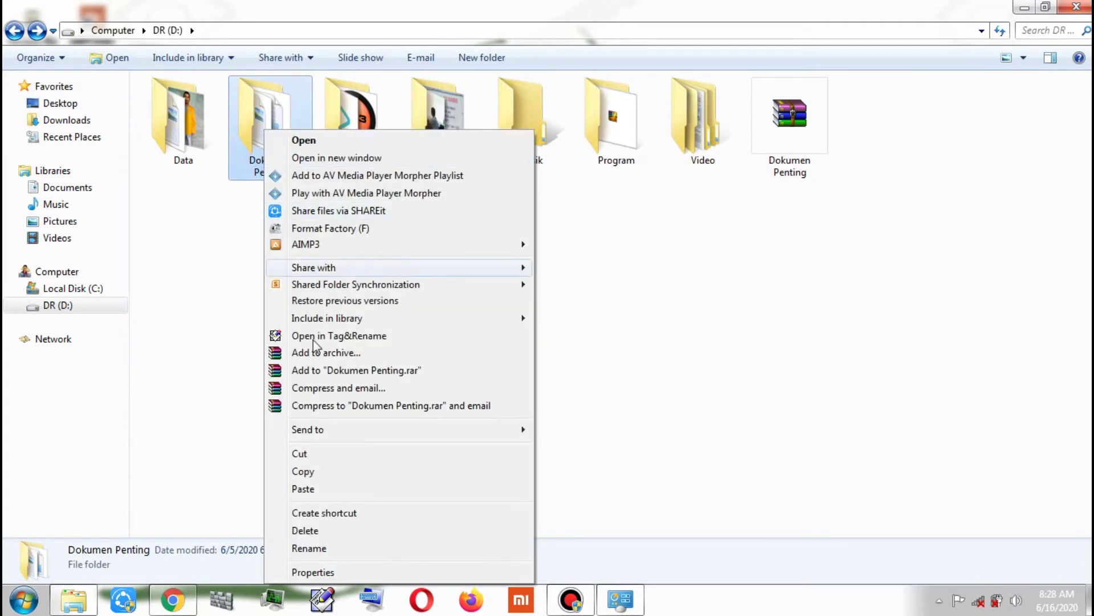
left_click(308, 530)
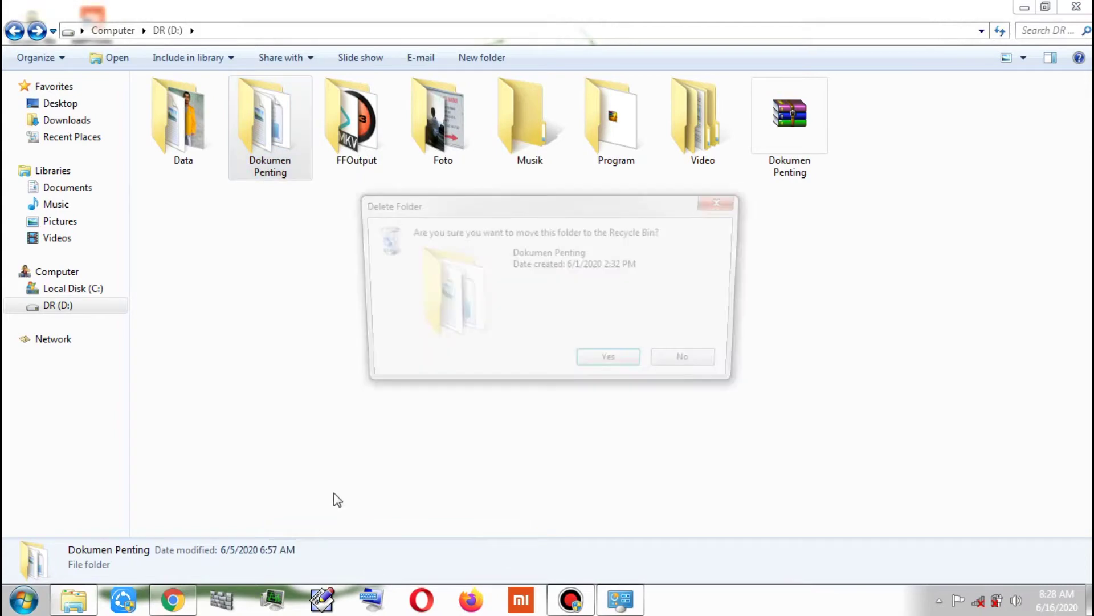
left_click(598, 368)
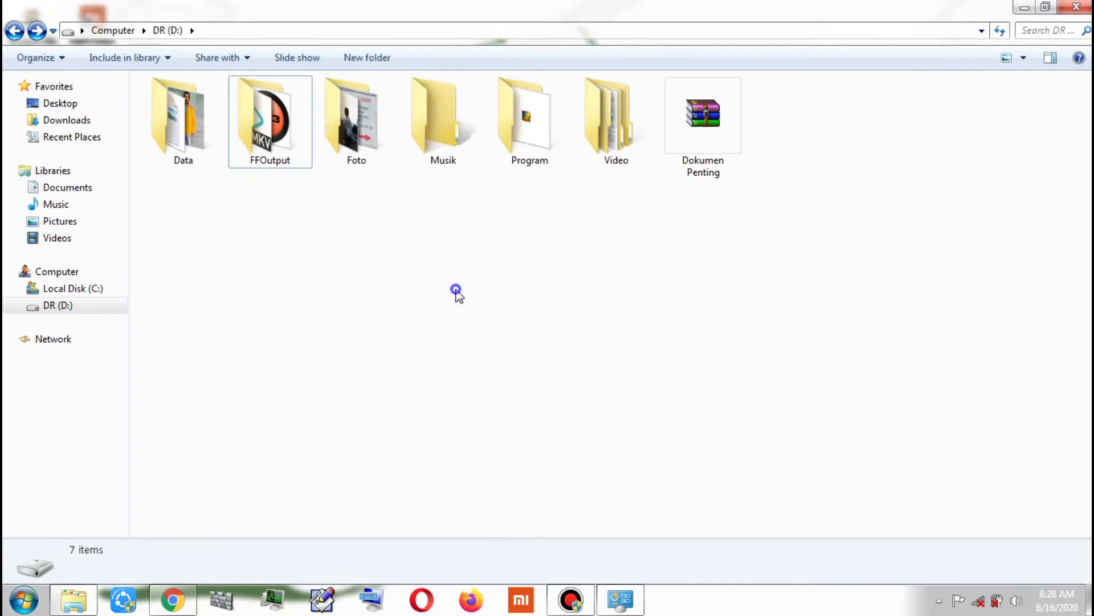
right_click(454, 291)
left_click(515, 375)
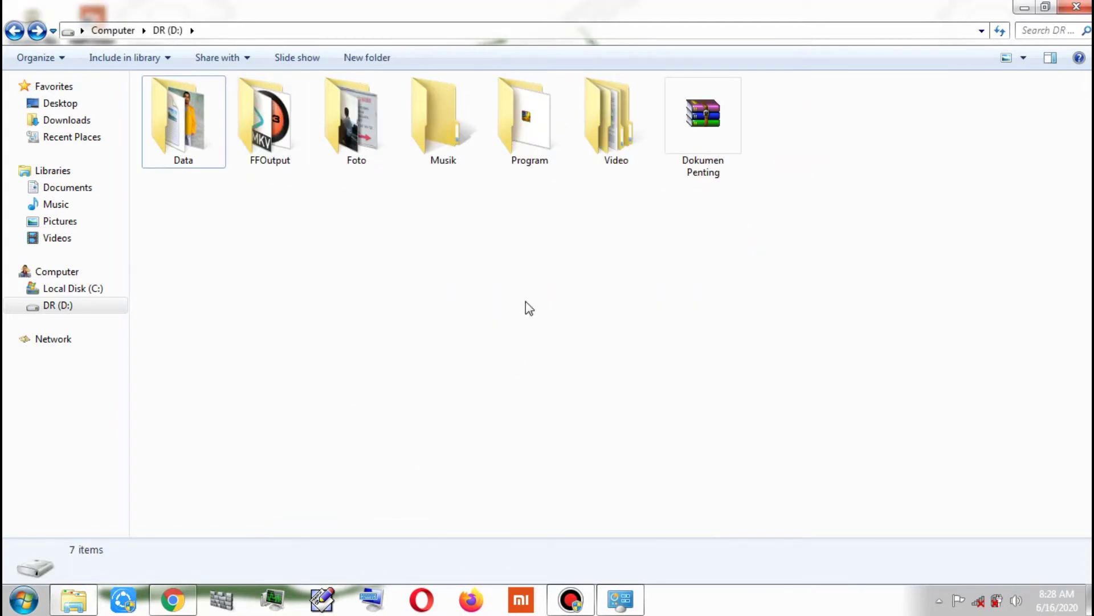
Open the Dokumen Penting archive, dismiss the WinRAR web notice, and open the Dokumen Penting folder inside it
left_click(722, 178)
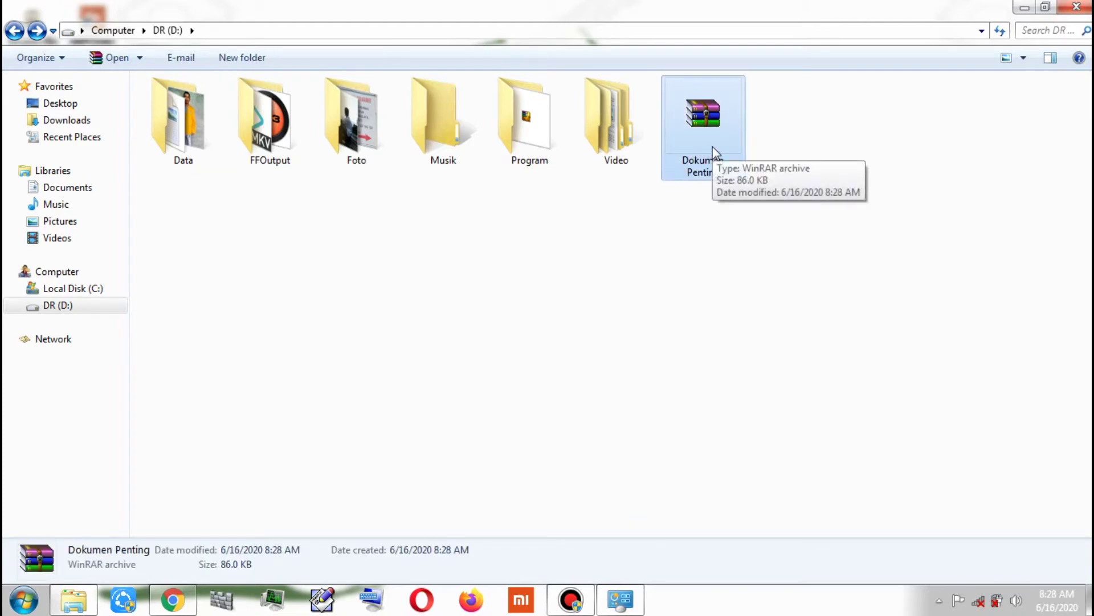
double_click(714, 150)
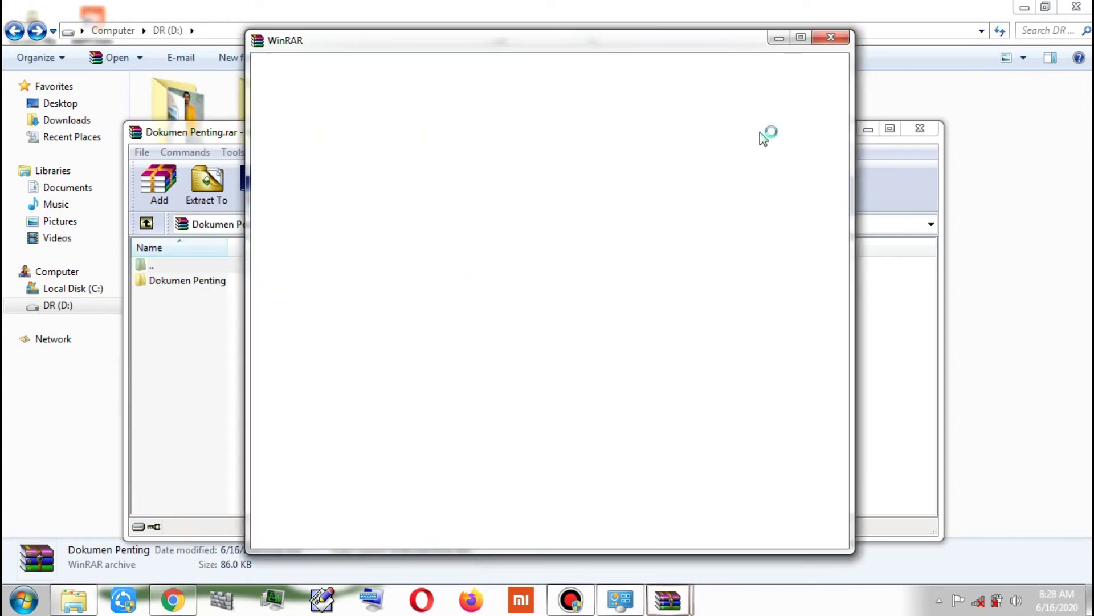
left_click(834, 38)
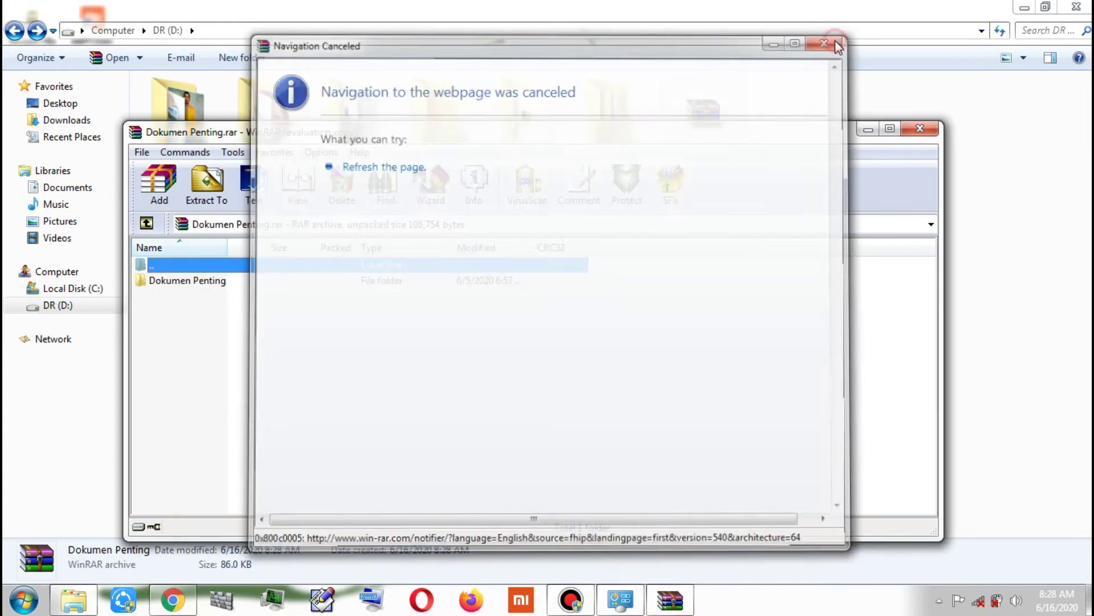
left_click(197, 281)
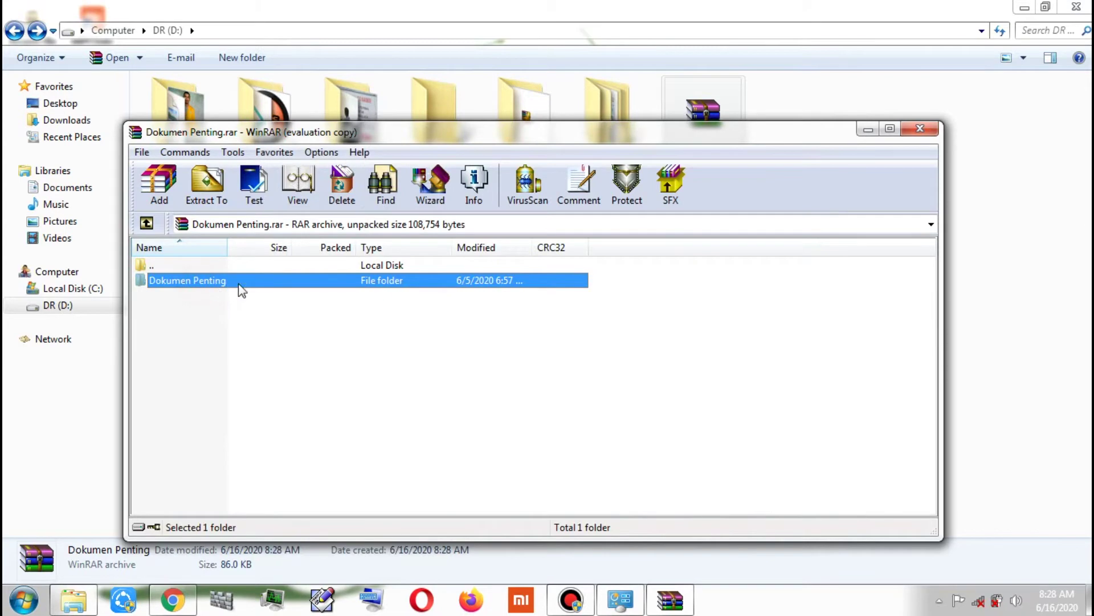
double_click(232, 286)
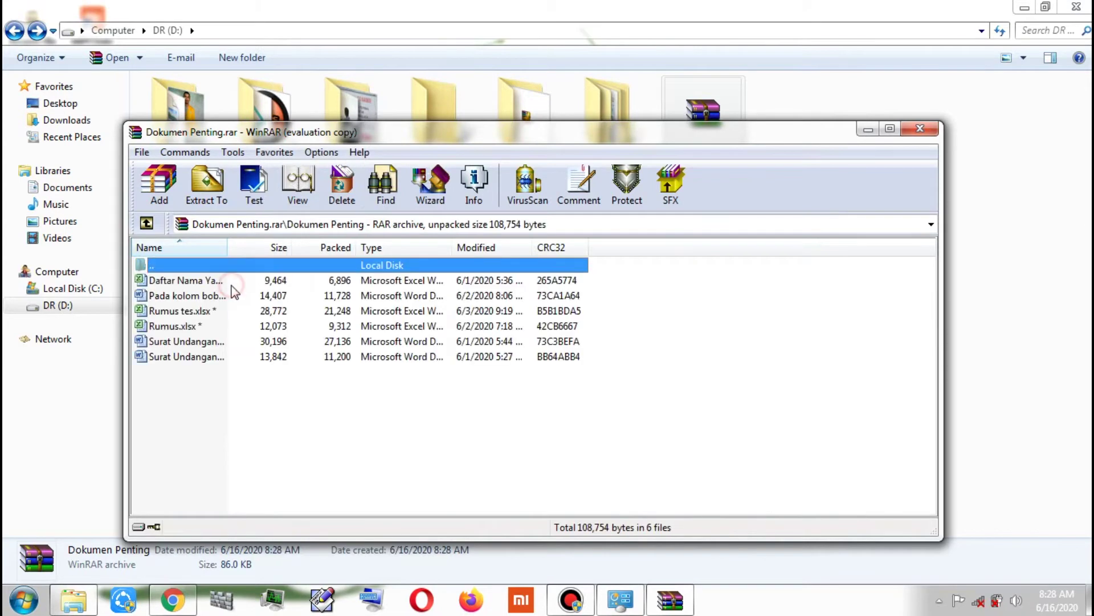
Open Surat Undangan 20 Orang.docx from the archive by entering the archive password, and maximize the document window
double_click(213, 342)
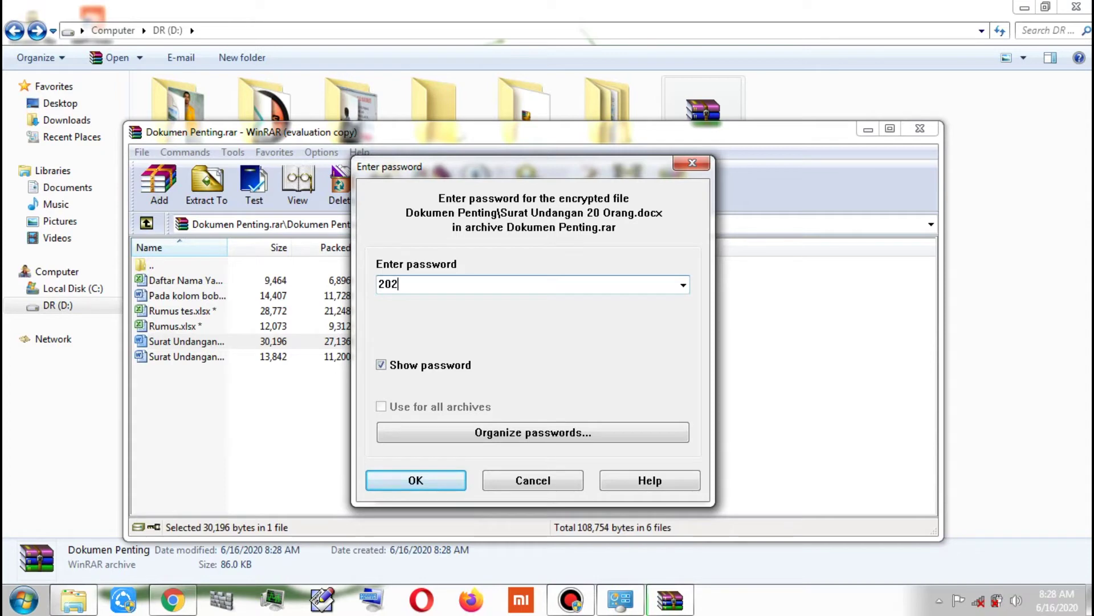
left_click(423, 480)
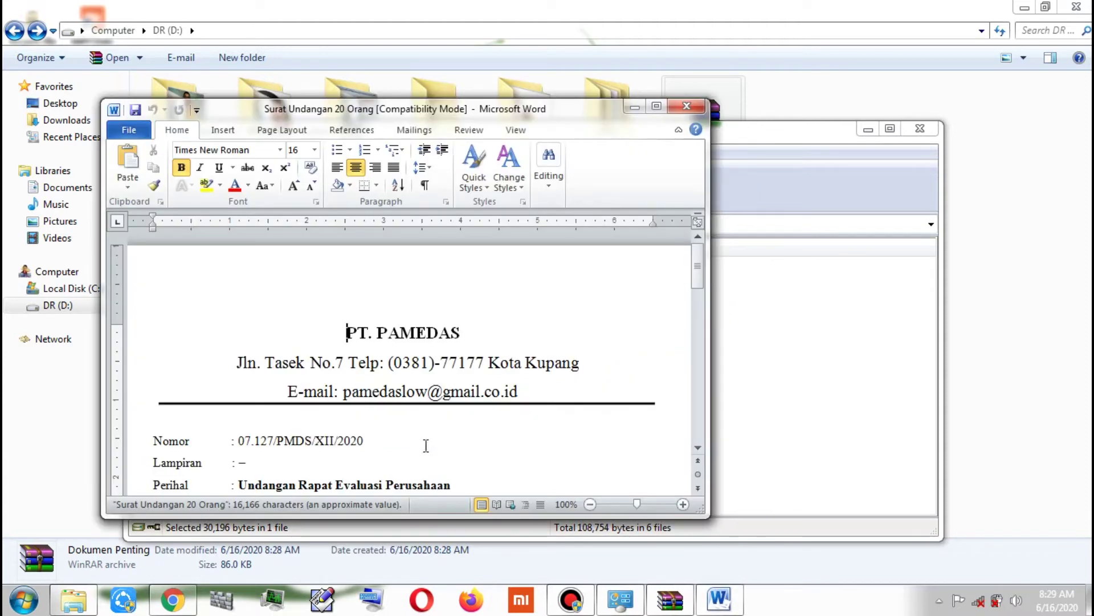
left_click(650, 108)
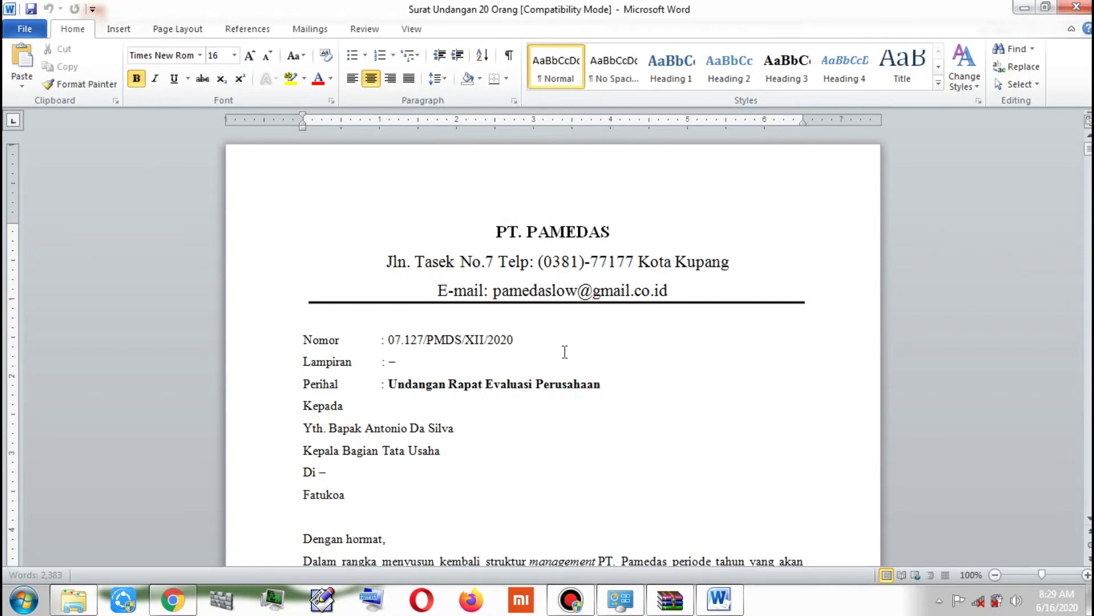
Examine the pages of the Surat Undangan 20 Orang invitation letter, return to its beginning, and close the document
left_click(521, 363)
scroll(536, 287, "down", 5)
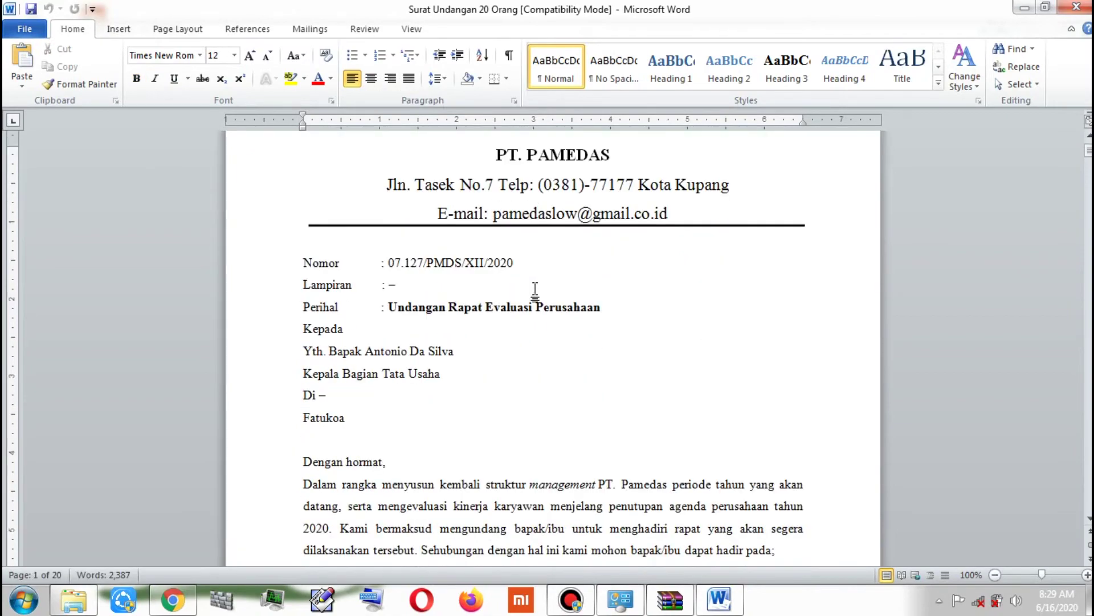
scroll(539, 287, "down", 14)
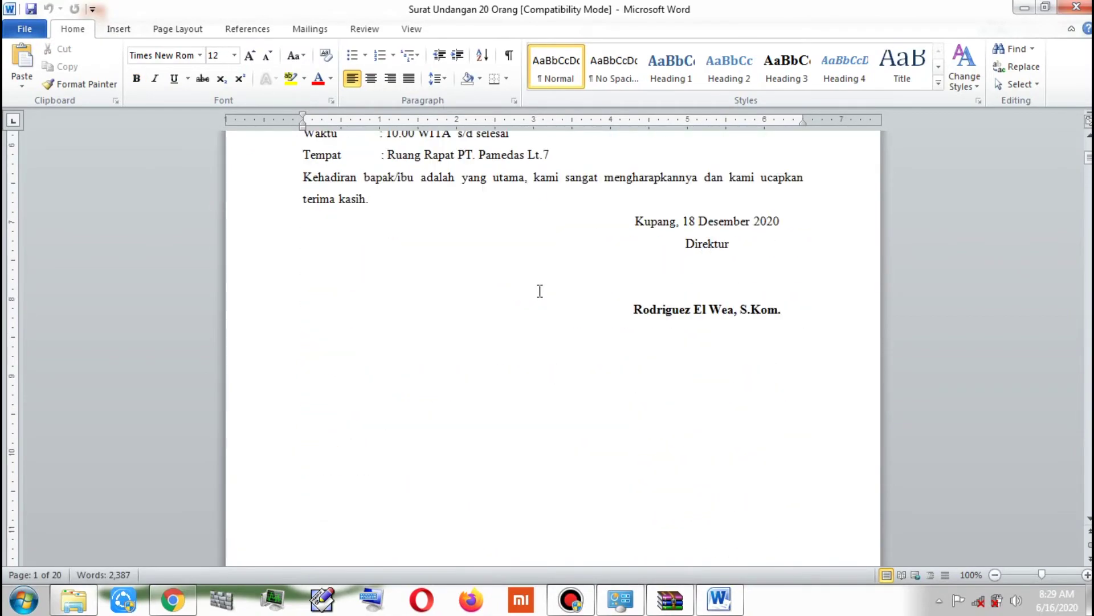
scroll(540, 291, "down", 2)
scroll(540, 290, "up", 8)
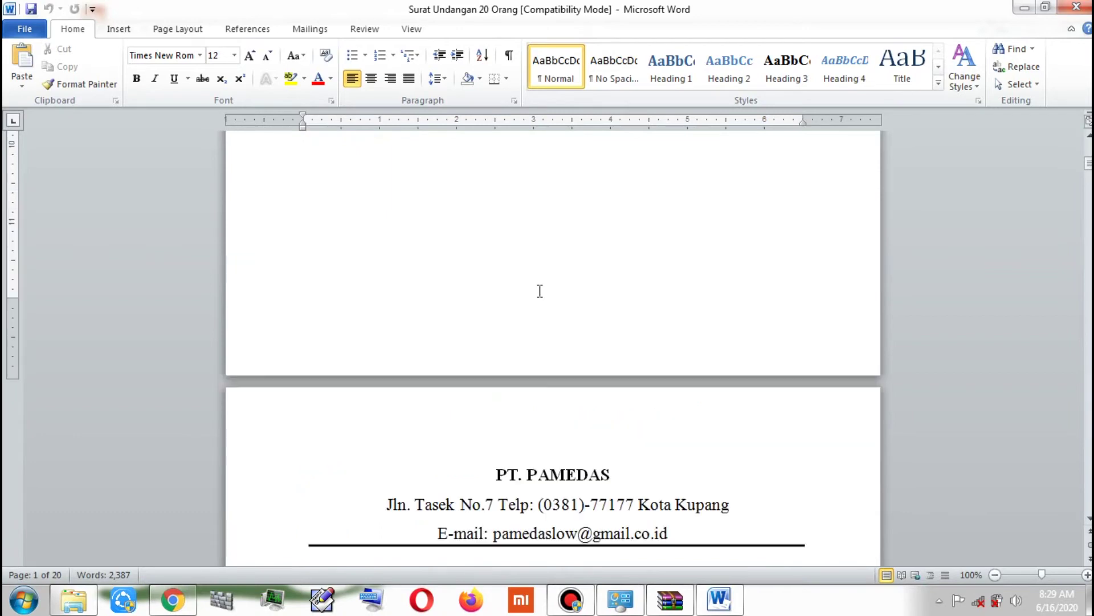
scroll(540, 291, "up", 8)
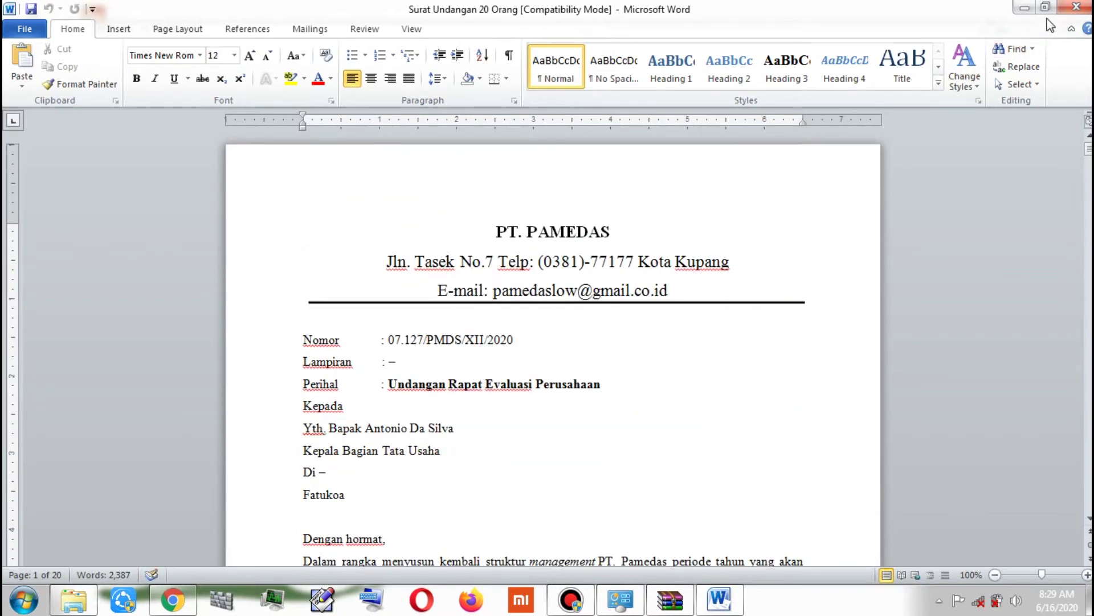
left_click(1078, 8)
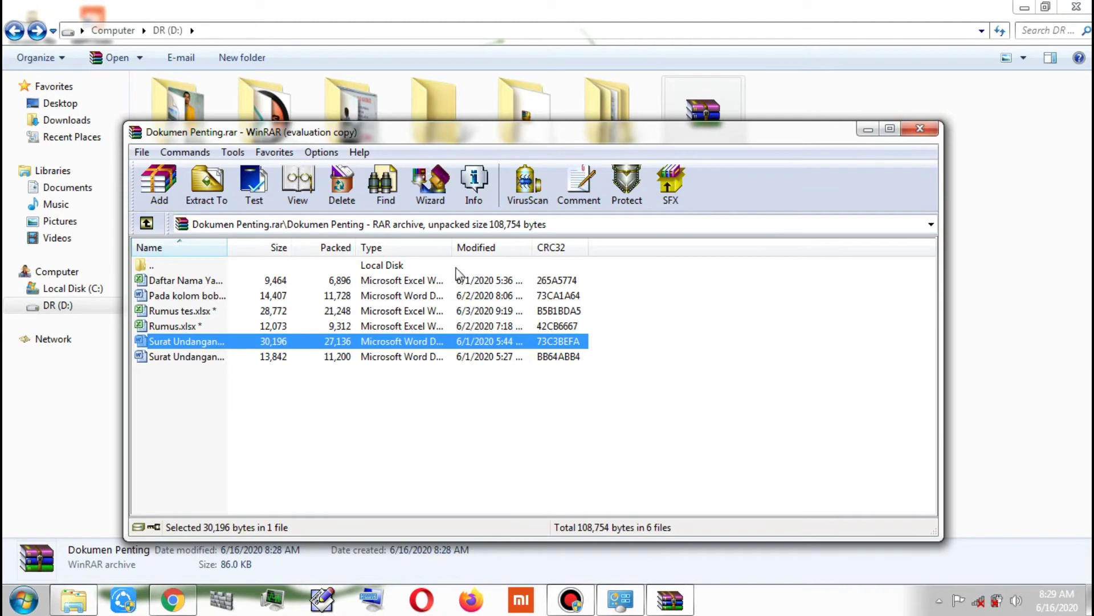
Check the password request for Pada kolom bobot gunakanlah rumus di bawah ini.docx, cancel it, and close the archive window
double_click(176, 298)
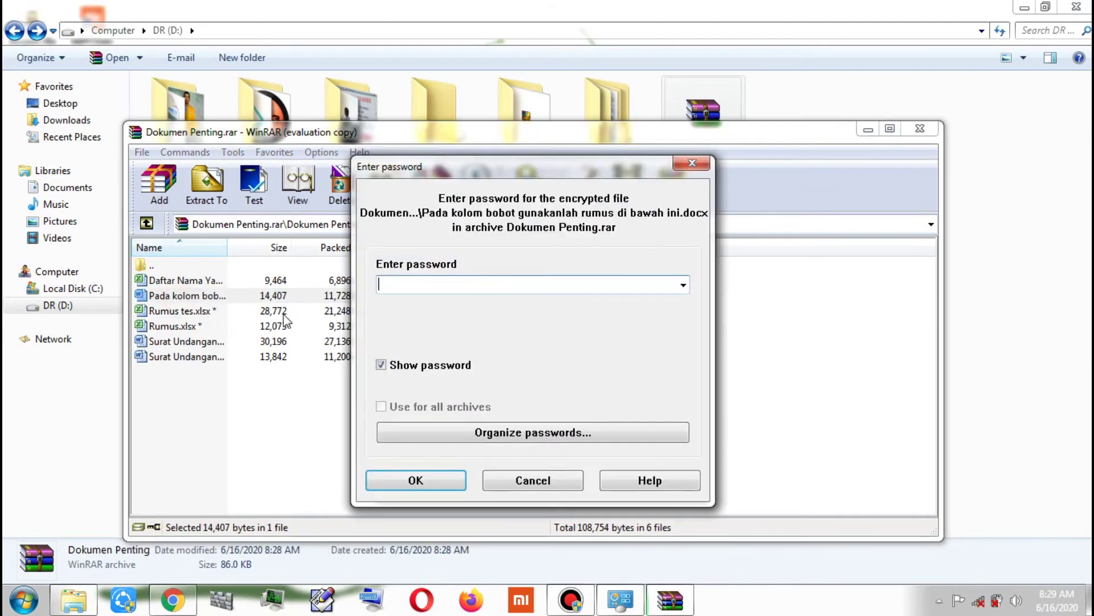
left_click(544, 489)
left_click(923, 131)
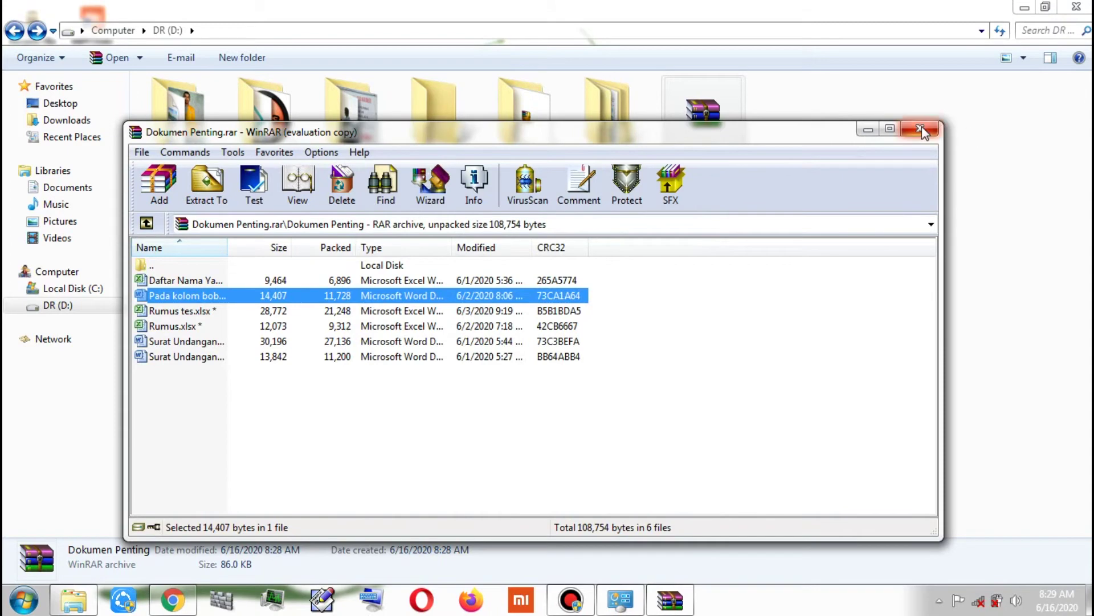
left_click(923, 131)
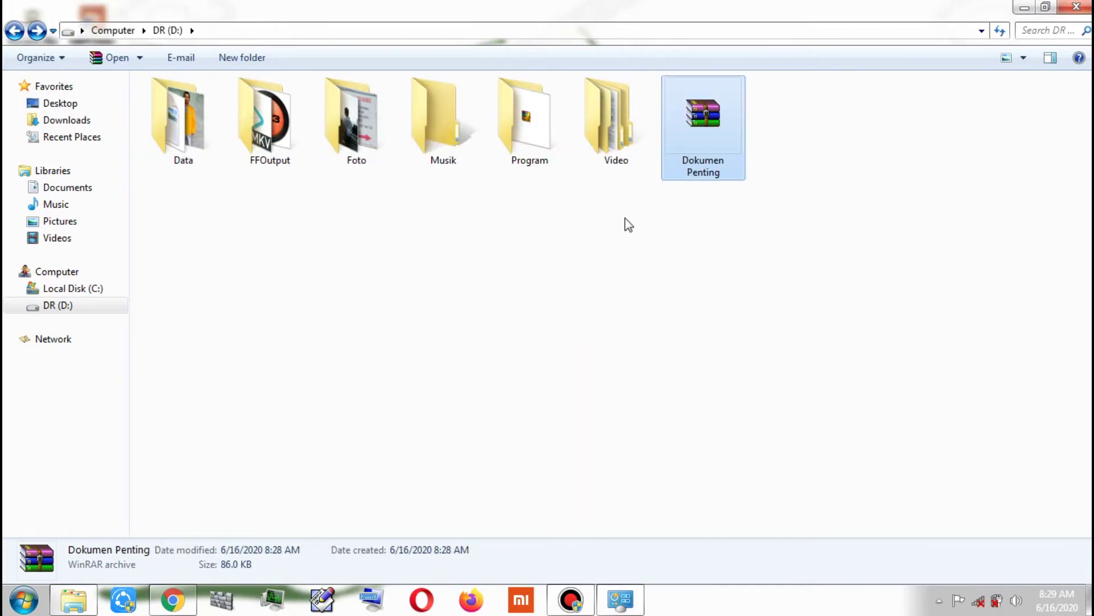
Extract the Dokumen Penting archive directly into drive D, entering the archive password
left_click(484, 279)
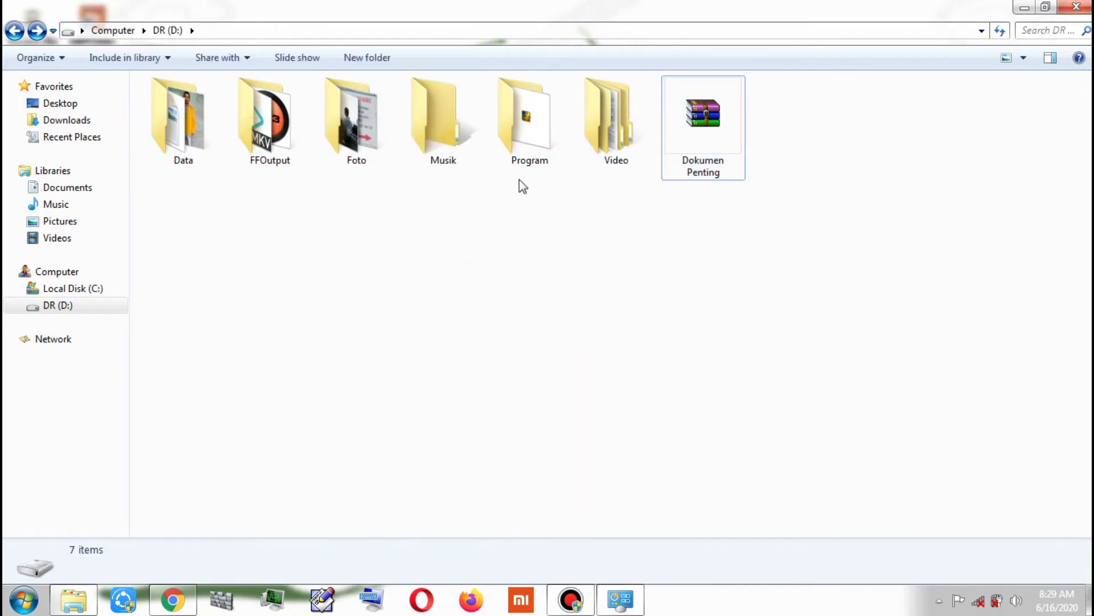
left_click(709, 151)
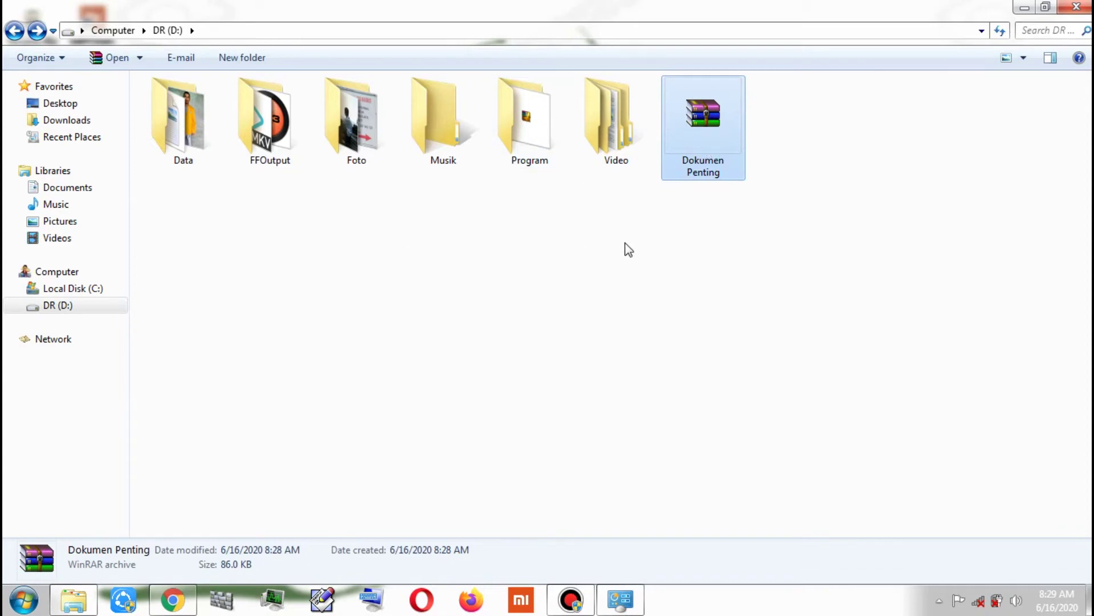
right_click(724, 130)
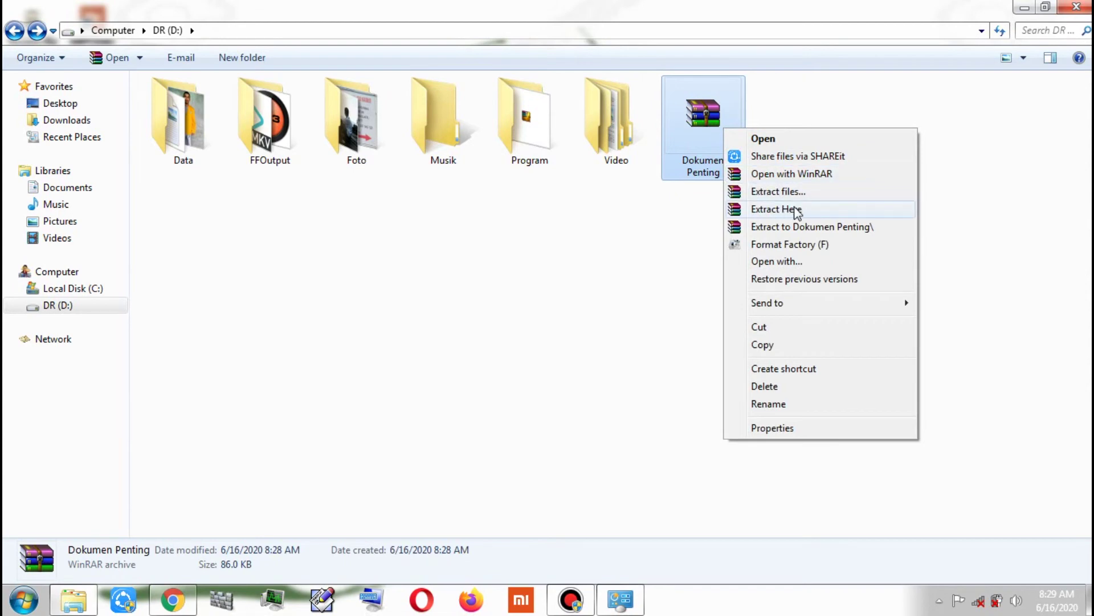
left_click(812, 210)
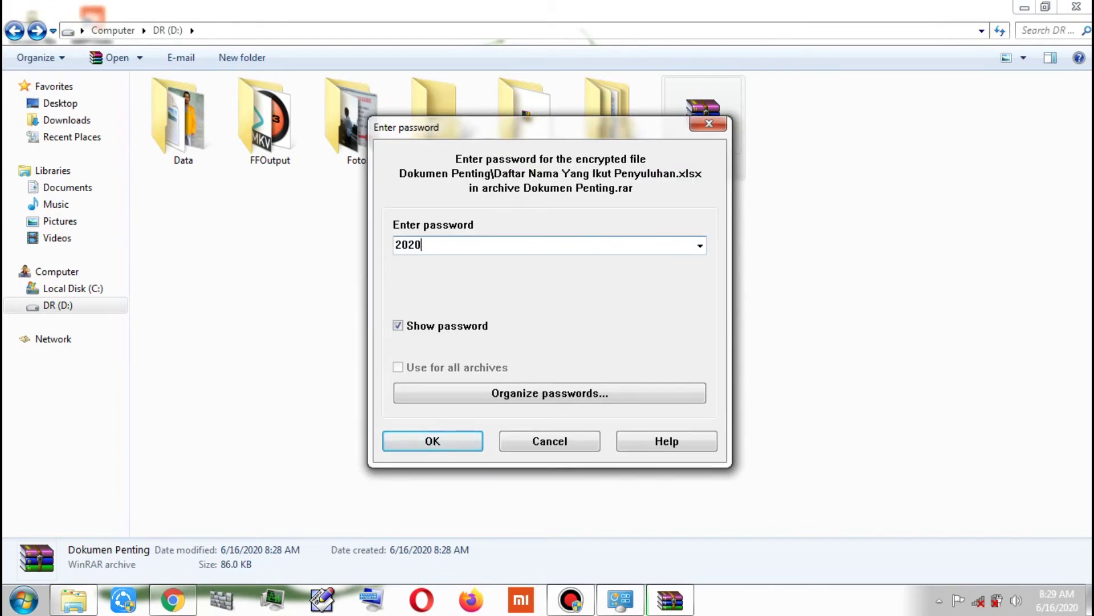
left_click(439, 442)
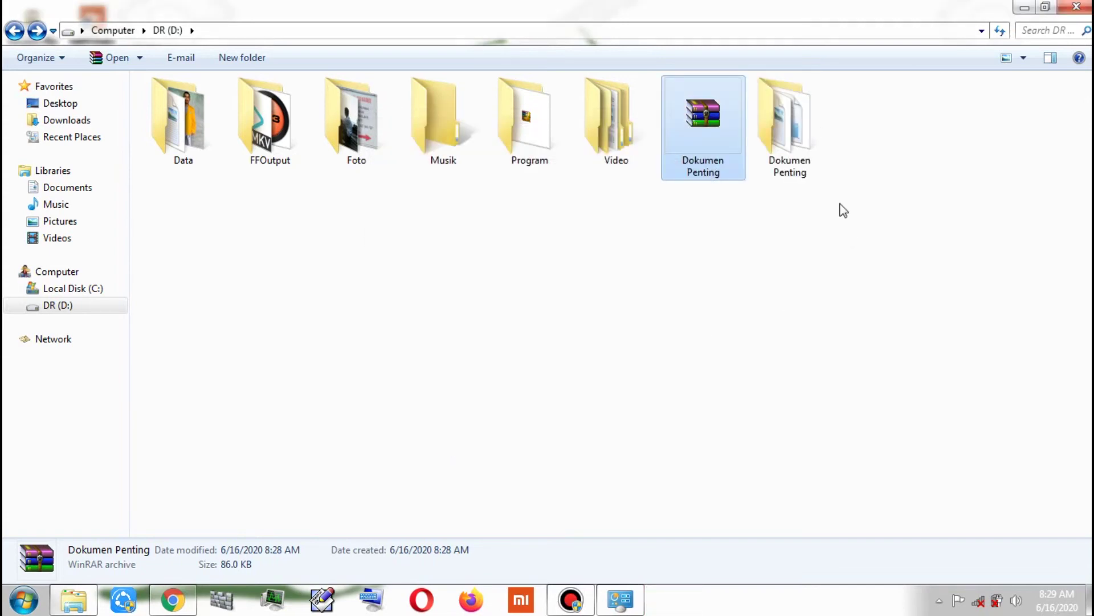
Open the extracted Dokumen Penting folder, view the Pada kolom bobot gunakanlah rumus di bawah ini document, and close it
left_click(794, 162)
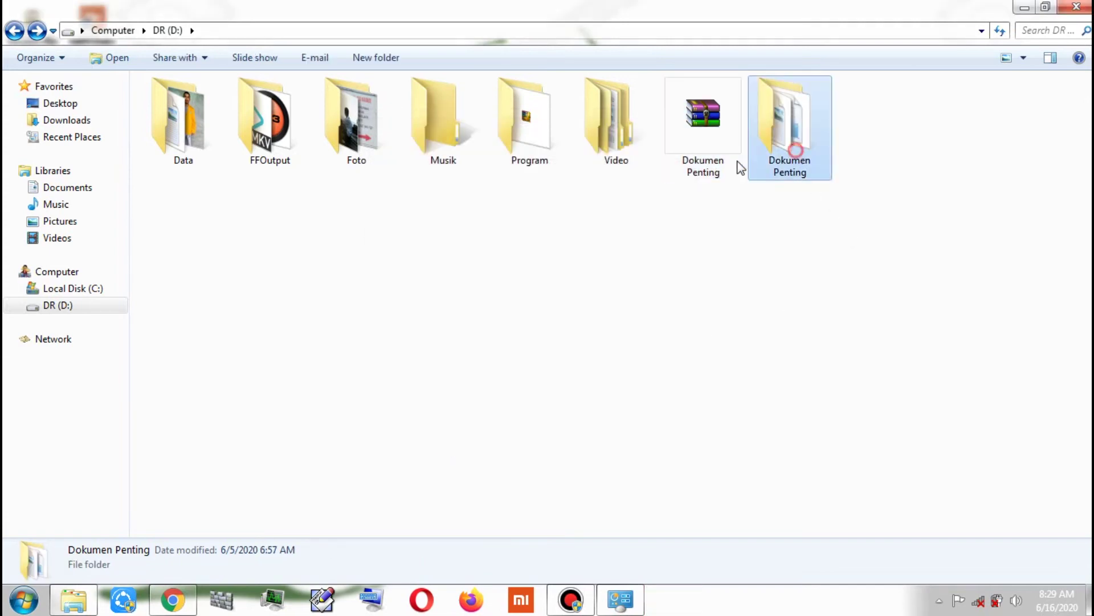
double_click(802, 143)
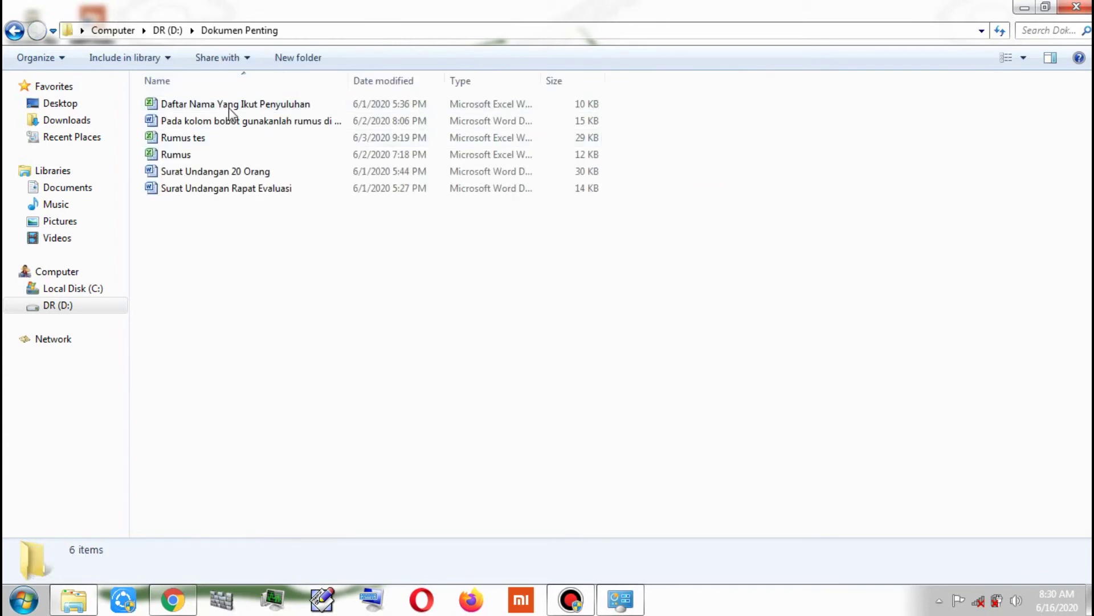
left_click(200, 120)
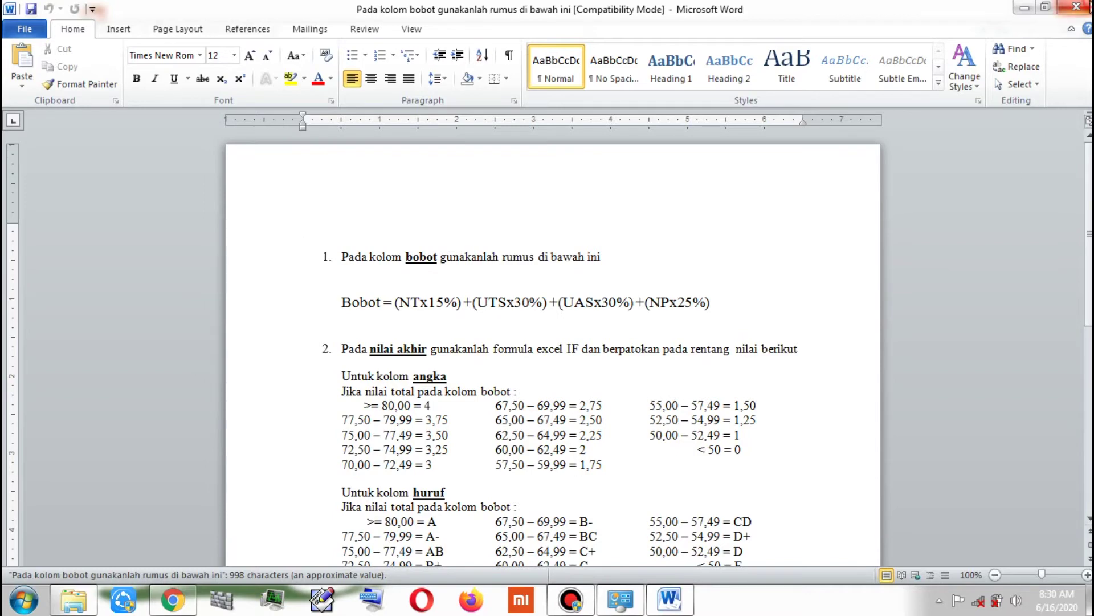
left_click(1076, 7)
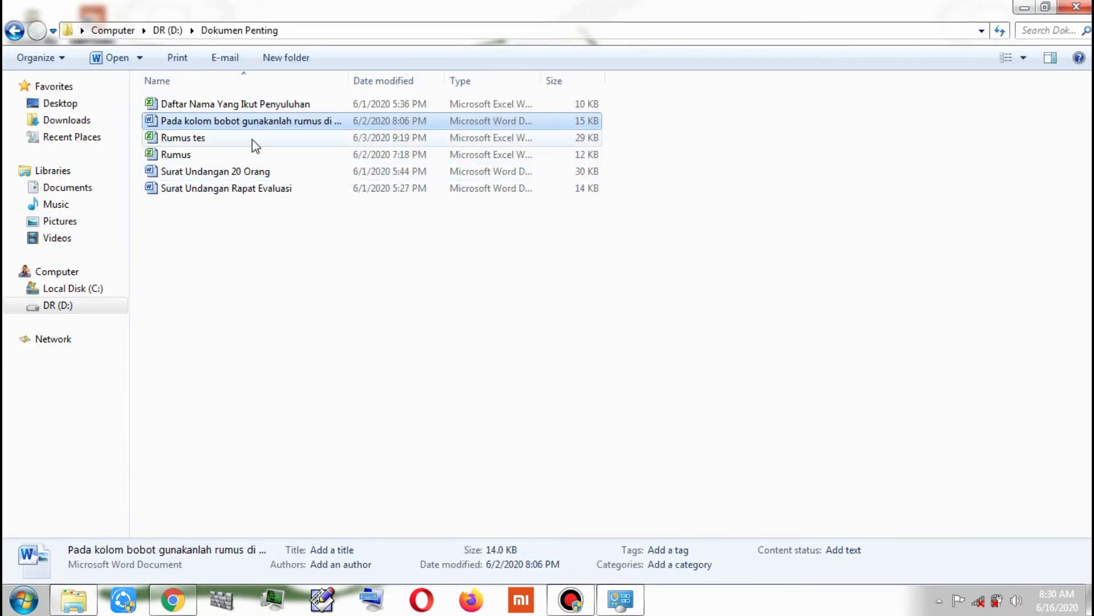
Review the extracted Surat Undangan 20 Orang document, close it, and return to the root of drive D
left_click(240, 170)
double_click(240, 170)
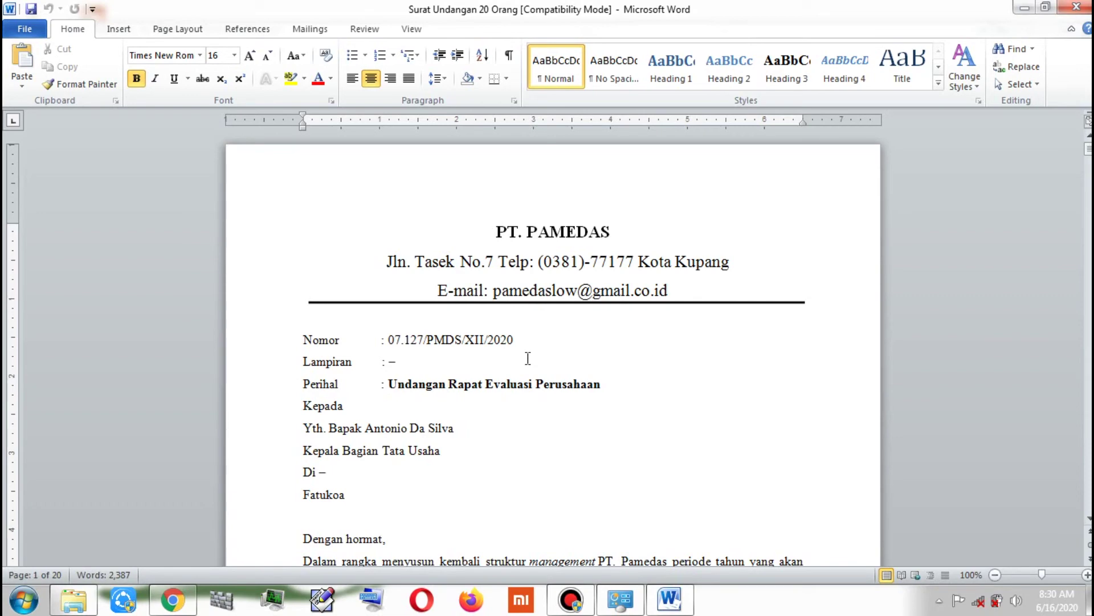
scroll(528, 358, "down", 10)
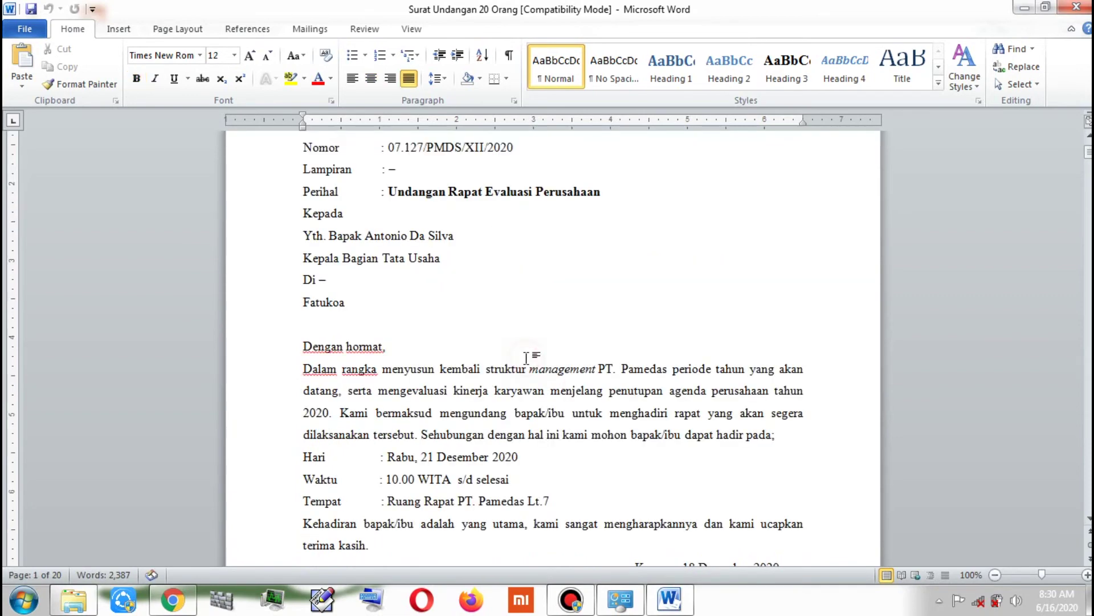
scroll(894, 239, "down", 5)
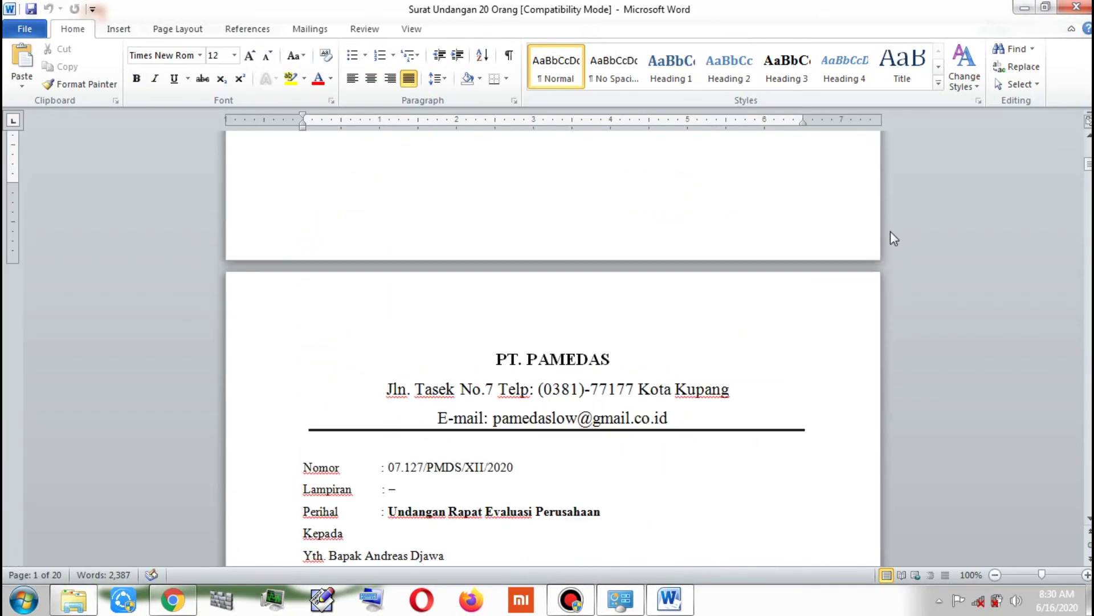
left_click(1079, 7)
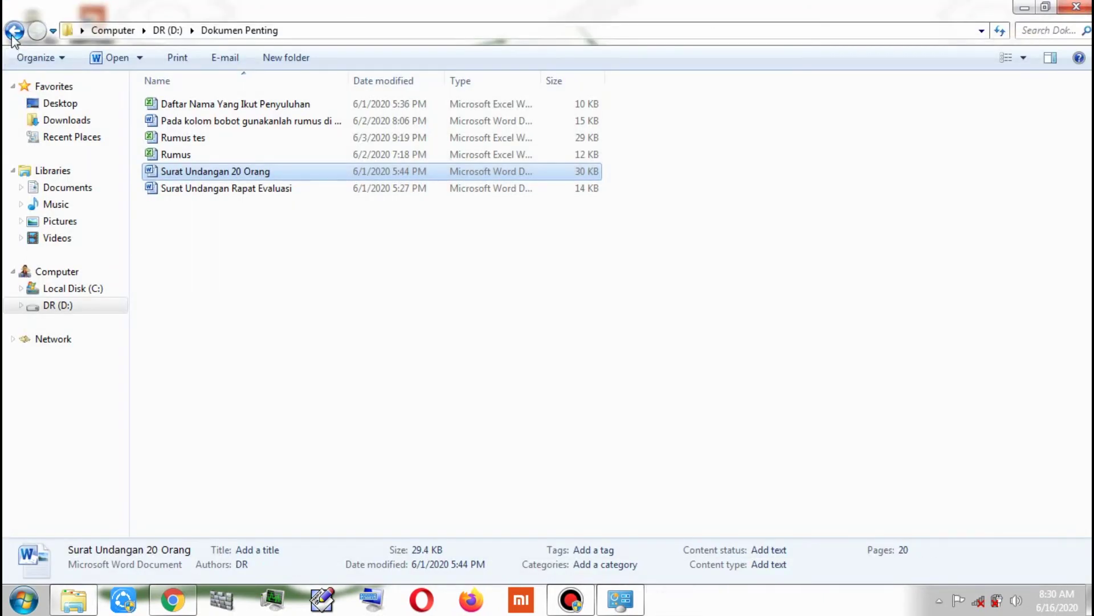
left_click(13, 35)
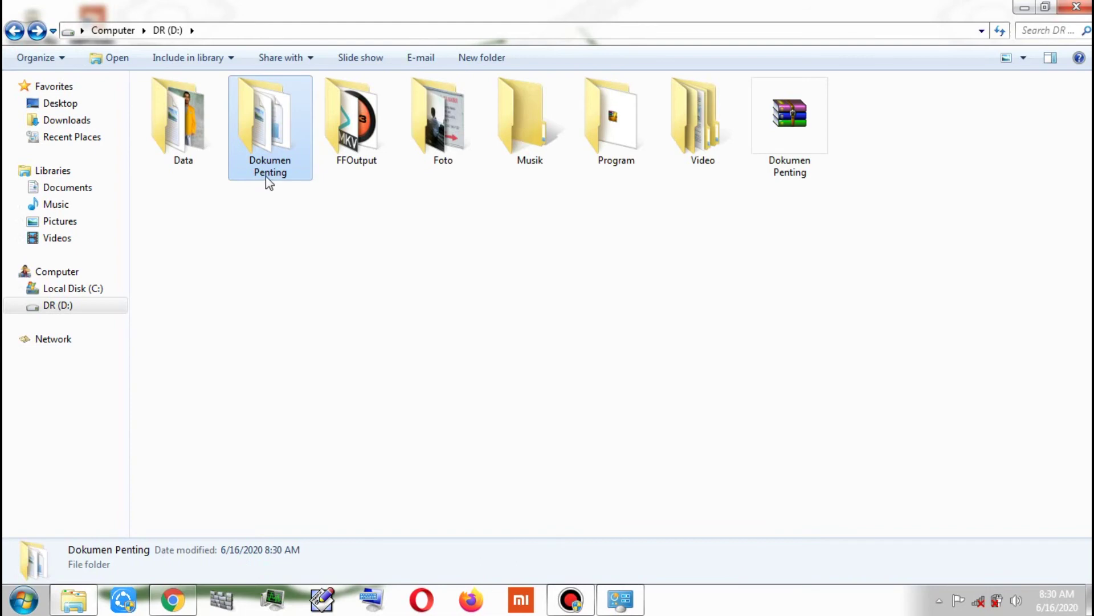
Delete the Dokumen Penting WinRAR archive to the Recycle Bin and select the extracted Dokumen Penting folder
left_click(773, 140)
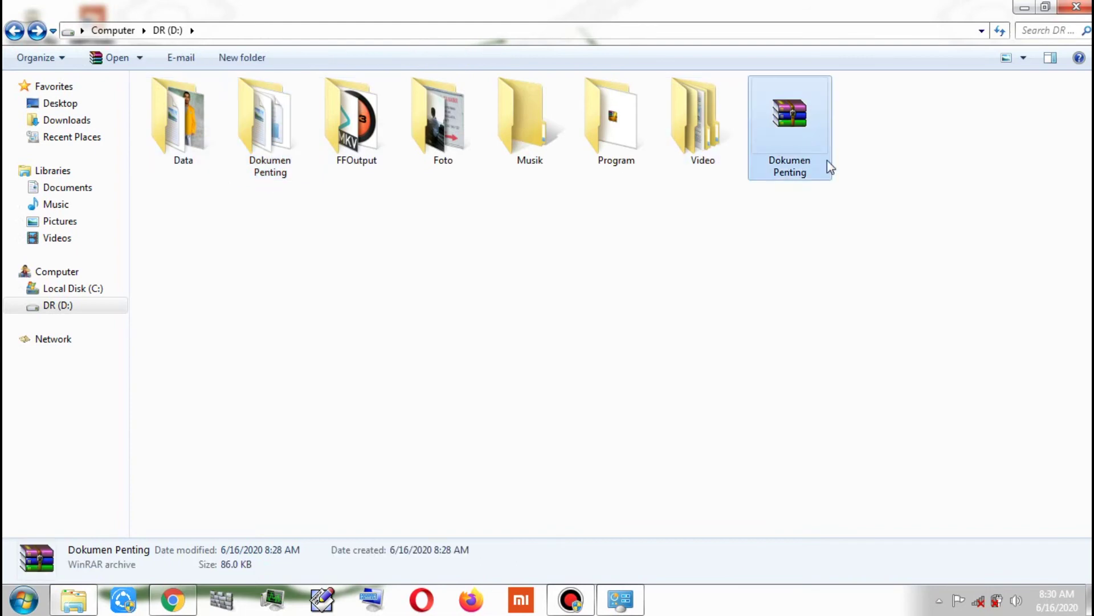
right_click(773, 140)
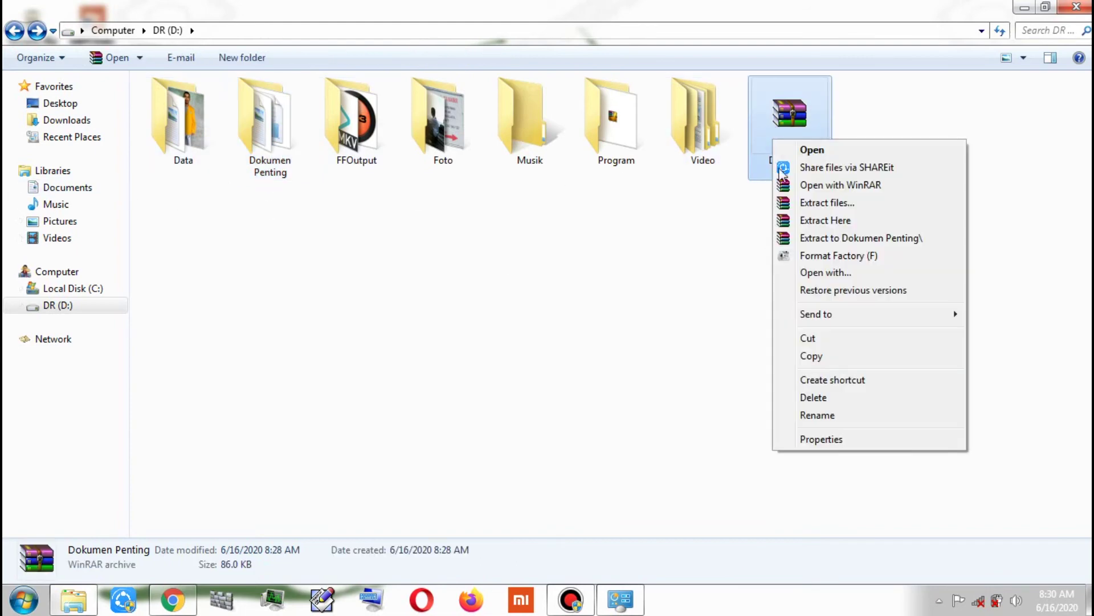
left_click(815, 398)
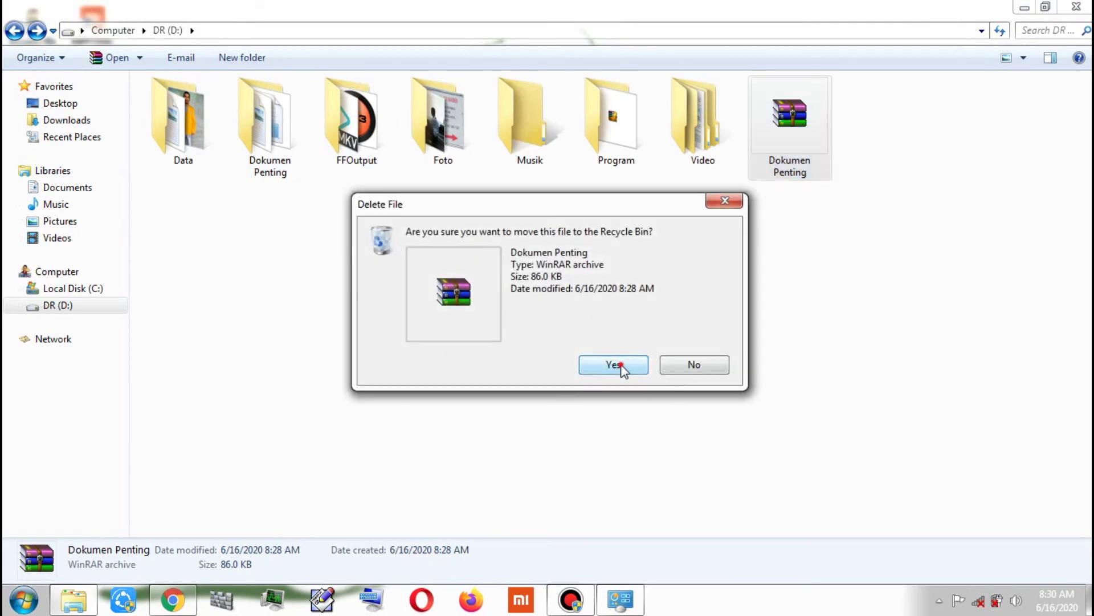
left_click(620, 365)
left_click(295, 137)
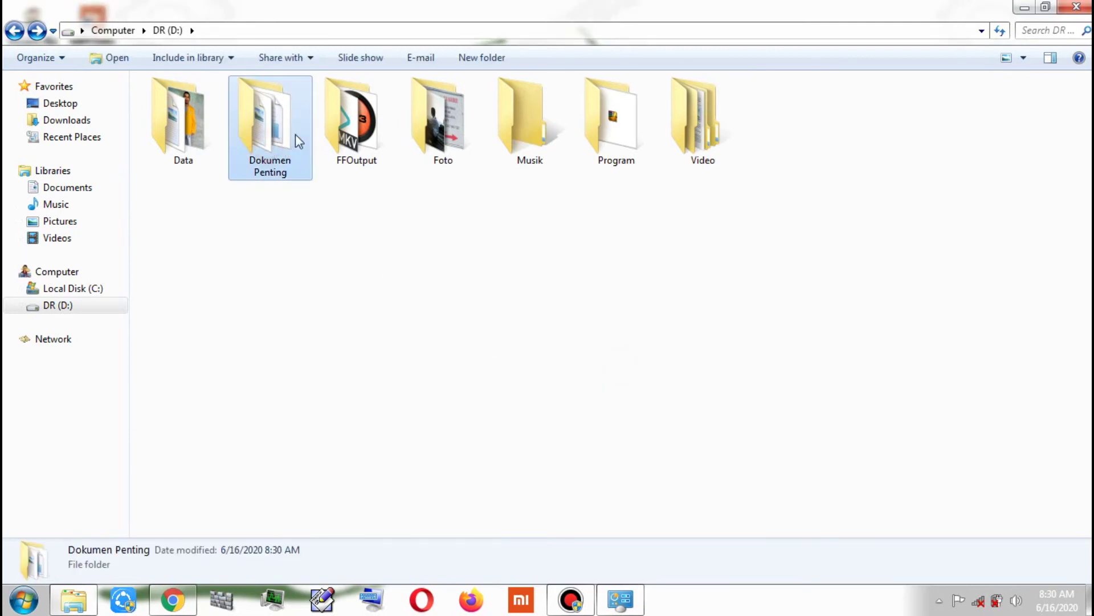